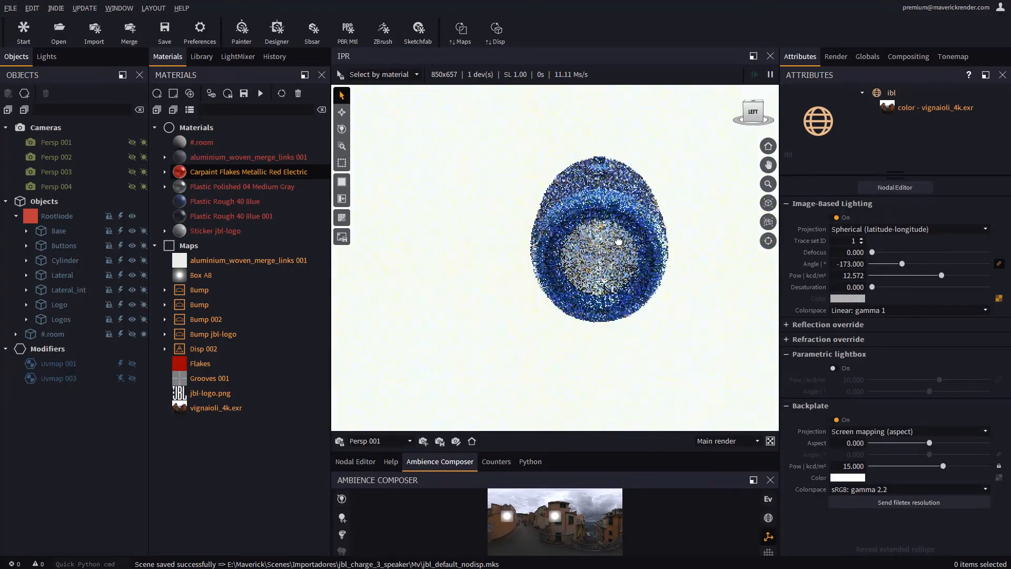
- Review the Circles.png and charge3.png sticker artwork in Photoshop
{"action": "left_click_drag", "start_coordinate": [576, 262], "coordinate": [537, 269]}
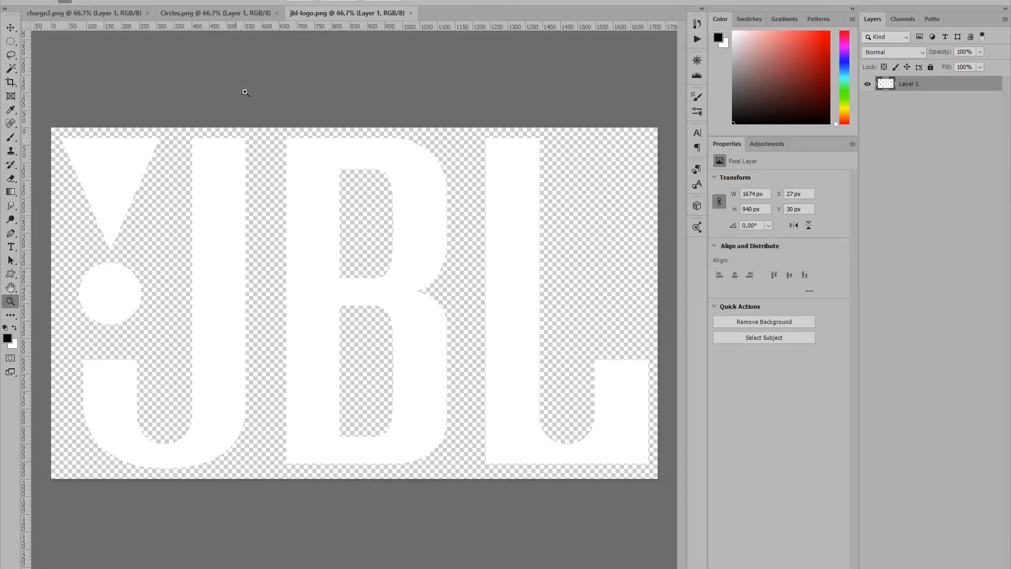
{"action": "left_click", "coordinate": [224, 14]}
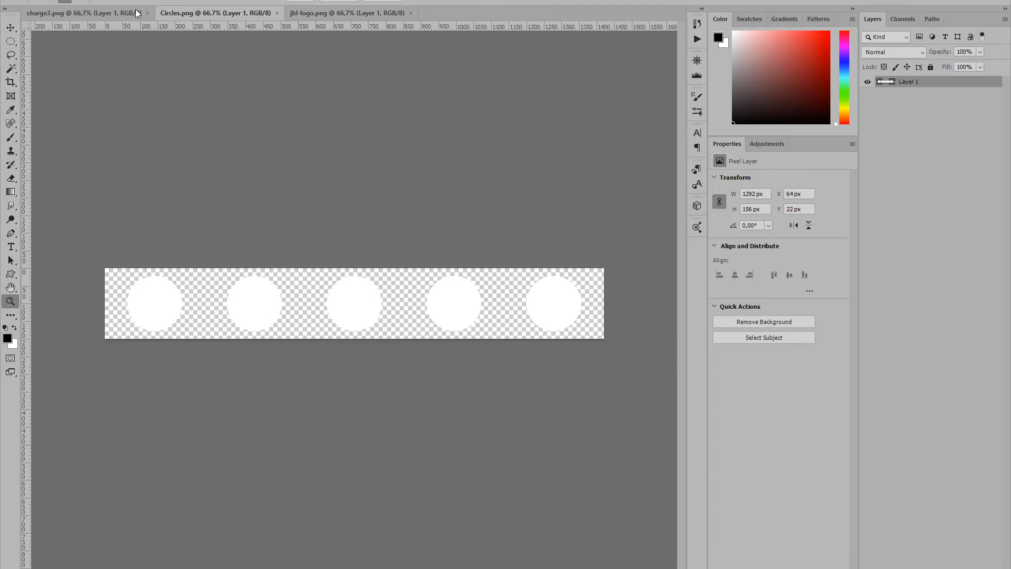
{"action": "left_click", "coordinate": [105, 14]}
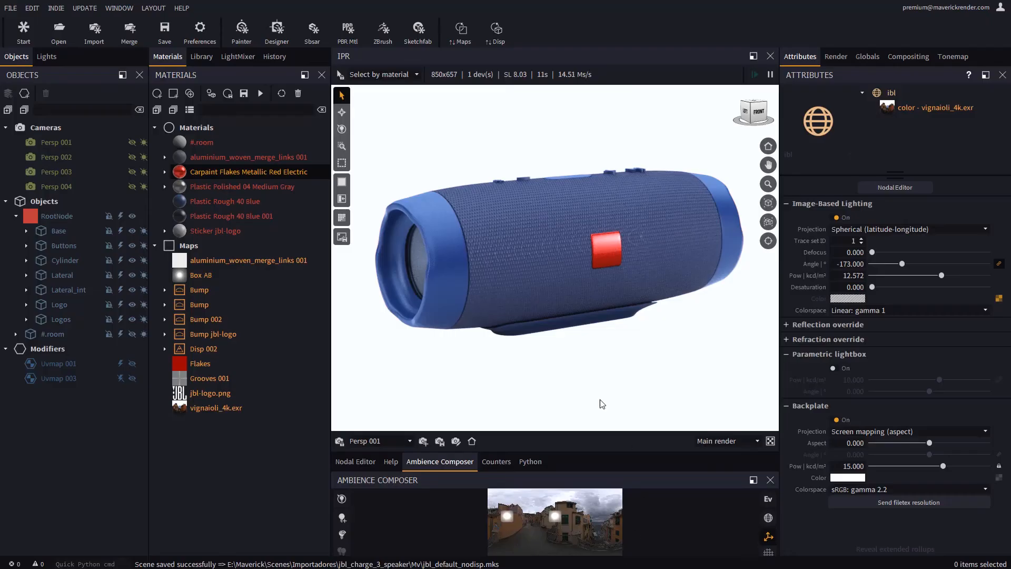
- Apply charge3.png from the Maps folder as a sticker modifier on the base plate at the speaker's back
{"action": "left_click_drag", "start_coordinate": [478, 264], "coordinate": [582, 235]}
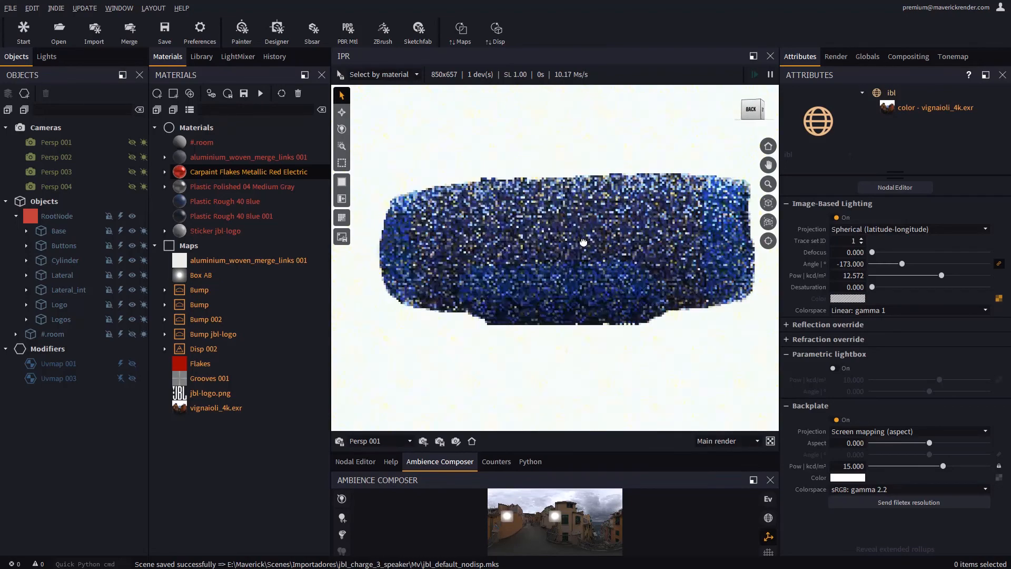
{"action": "key", "text": "alt+Tab"}
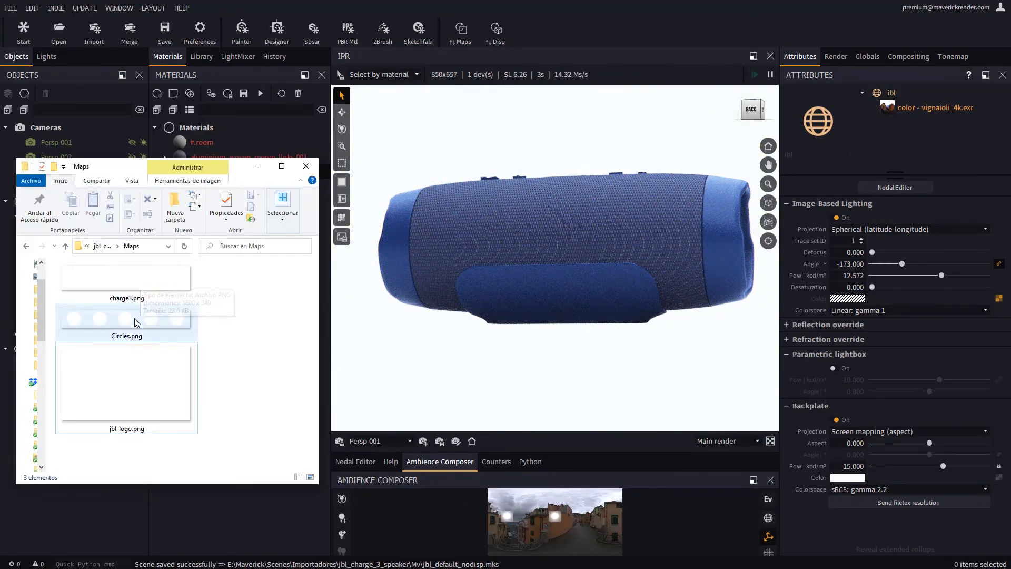
{"action": "left_click", "coordinate": [123, 283]}
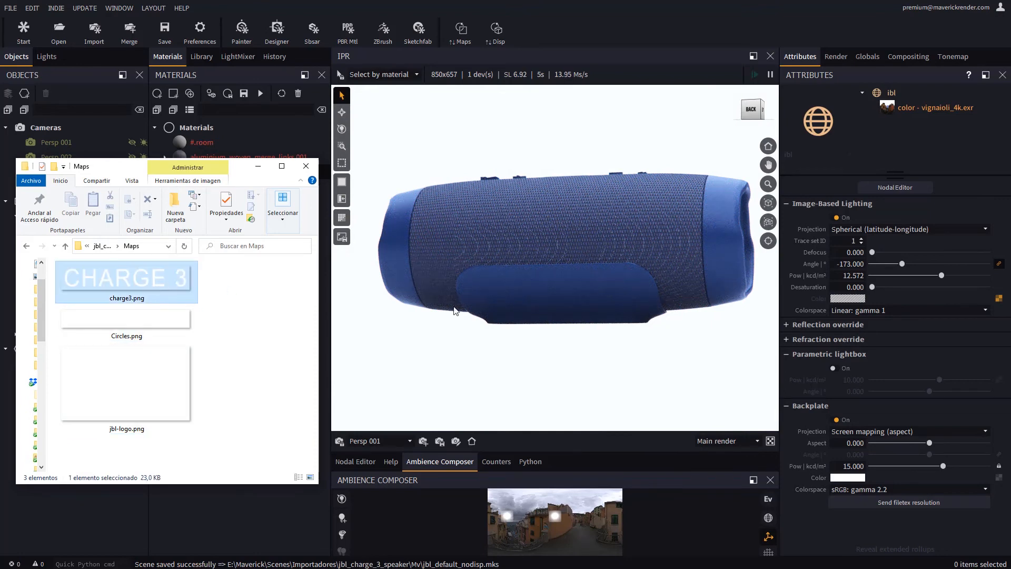
{"action": "left_click_drag", "start_coordinate": [563, 296], "coordinate": [563, 296]}
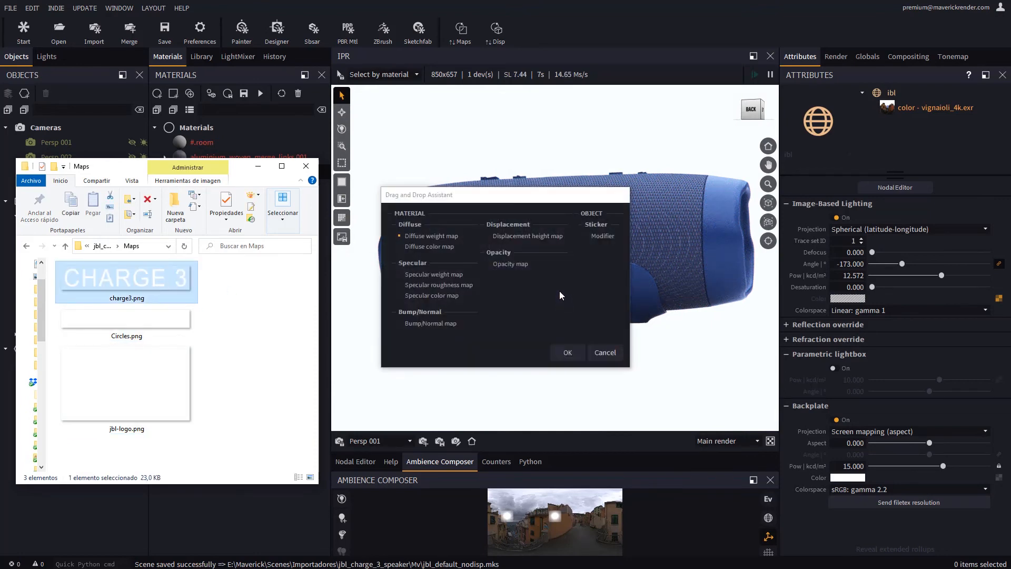
{"action": "left_click", "coordinate": [590, 235]}
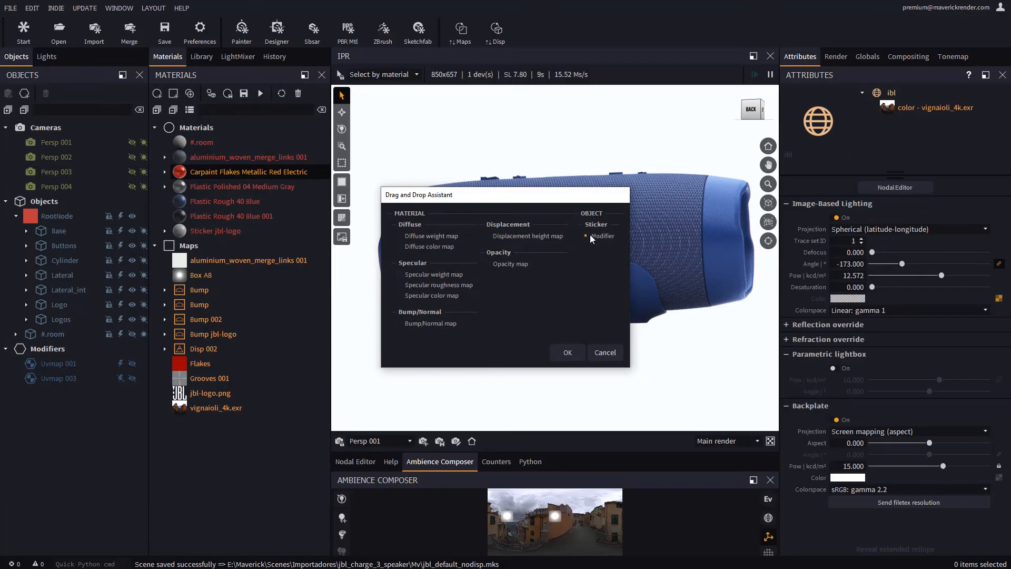
{"action": "left_click", "coordinate": [568, 352]}
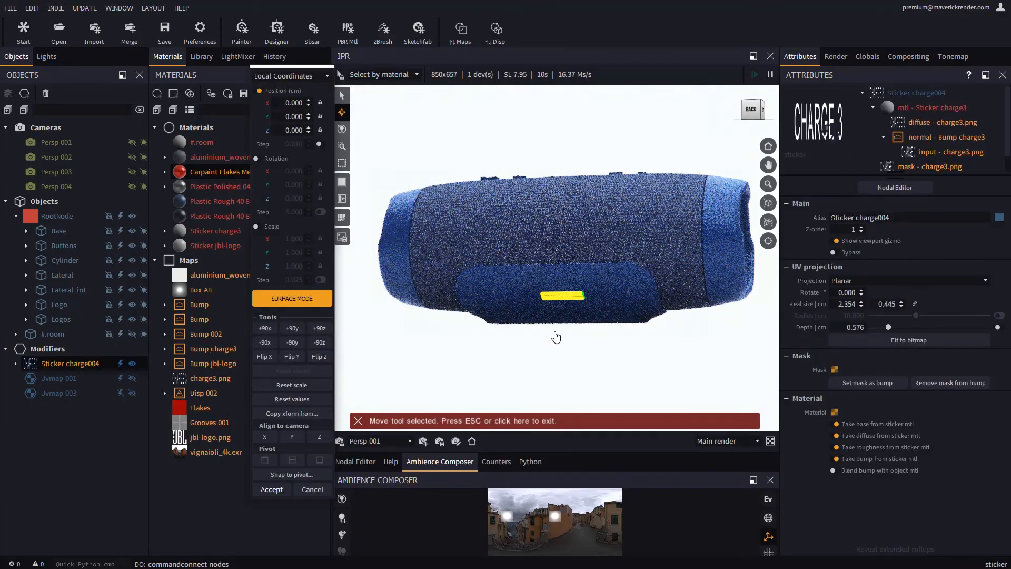
- Scale the CHARGE 3 sticker proportionally to a real size of 7.534 × 1.423 cm, accept its placement and hide its gizmo
{"action": "scroll", "coordinate": [552, 311], "scroll_direction": "up", "scroll_amount": 5}
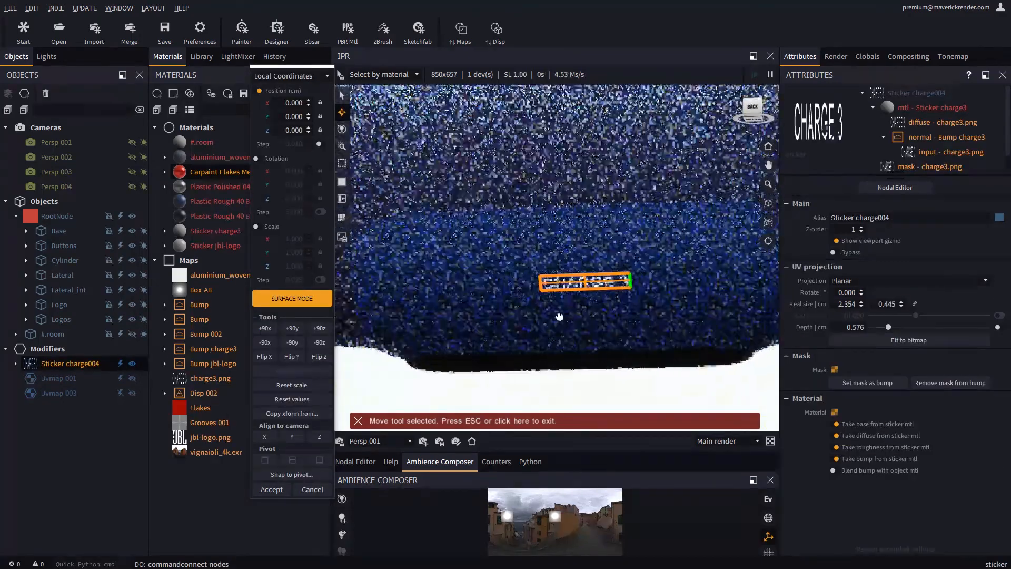
{"action": "scroll", "coordinate": [574, 291], "scroll_direction": "down", "scroll_amount": 3}
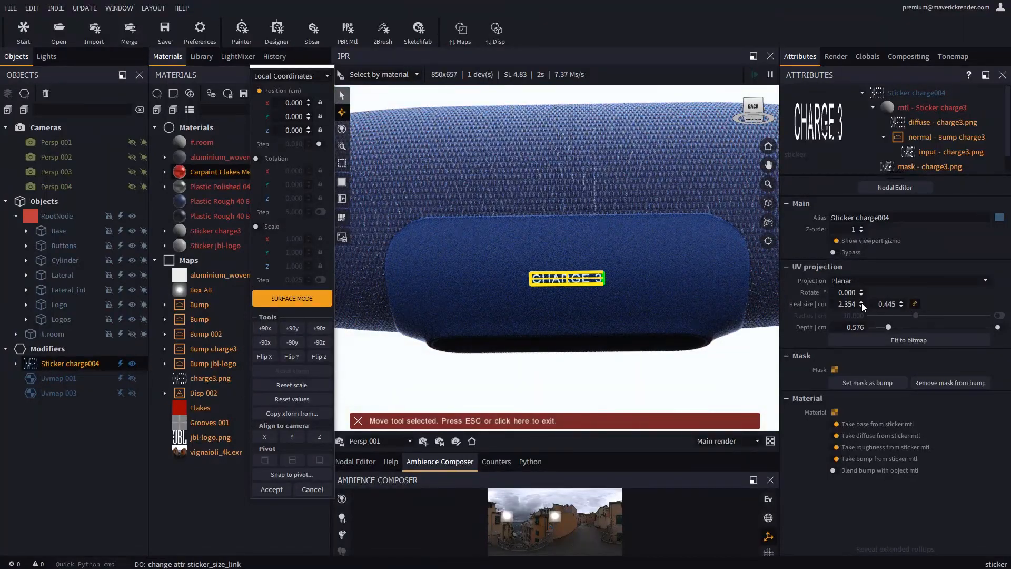
{"action": "left_click_drag", "start_coordinate": [864, 307], "coordinate": [879, 167]}
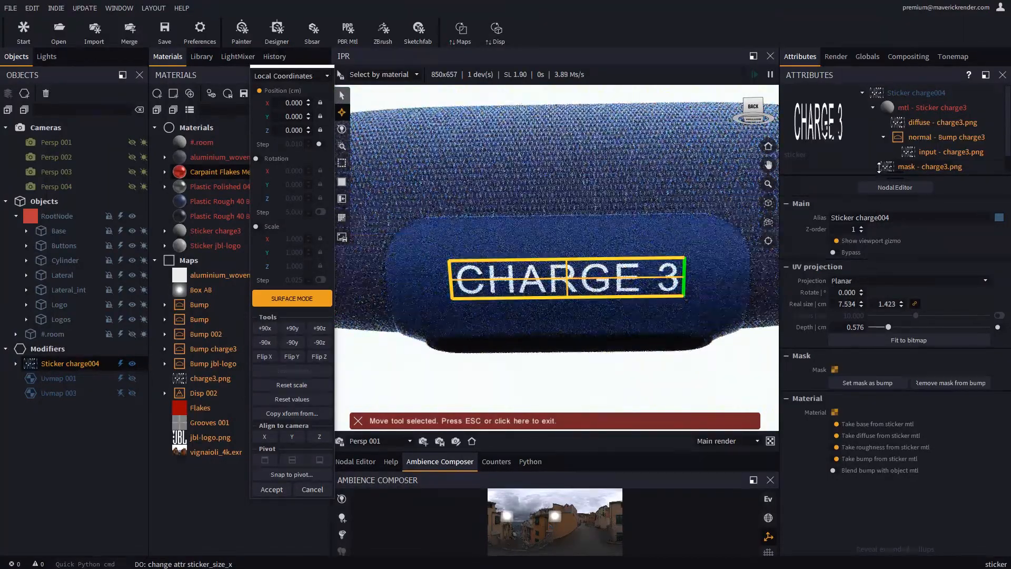
{"action": "left_click", "coordinate": [287, 489]}
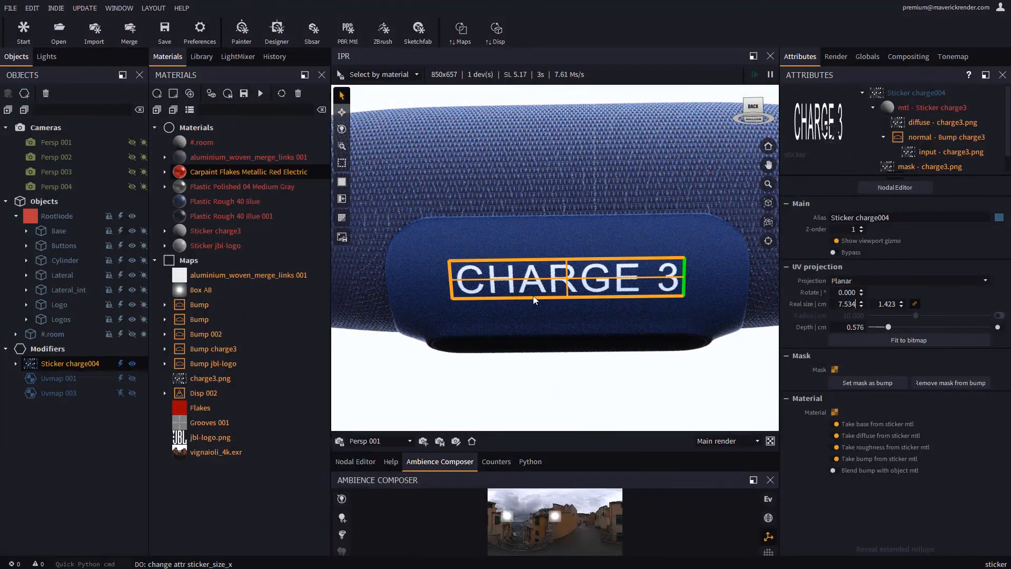
{"action": "left_click", "coordinate": [132, 364]}
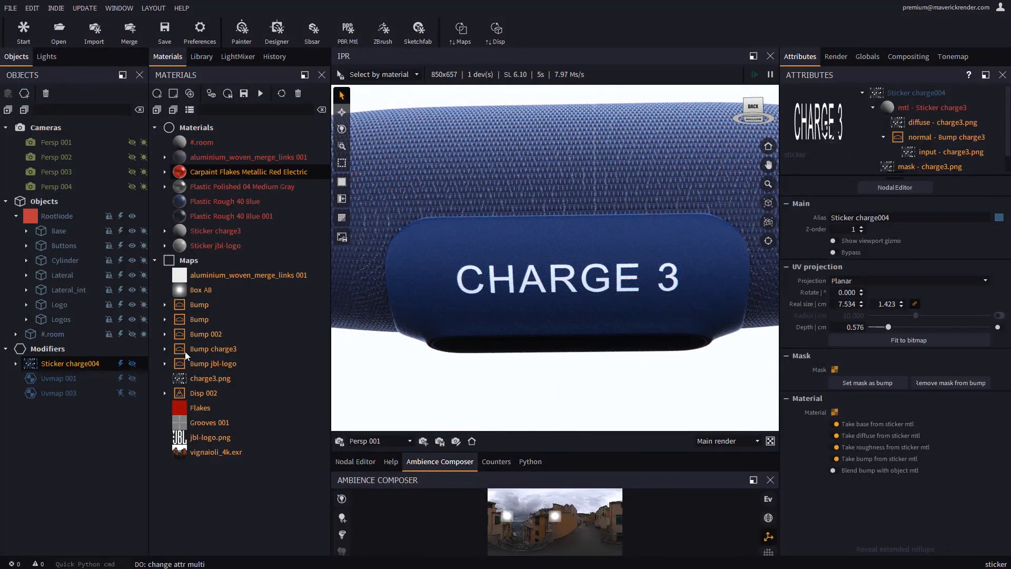
- Change the CHARGE 3 sticker's material type from standard to plastic
{"action": "left_click_drag", "start_coordinate": [532, 321], "coordinate": [472, 343]}
{"action": "scroll", "coordinate": [664, 272], "scroll_direction": "up", "scroll_amount": 5}
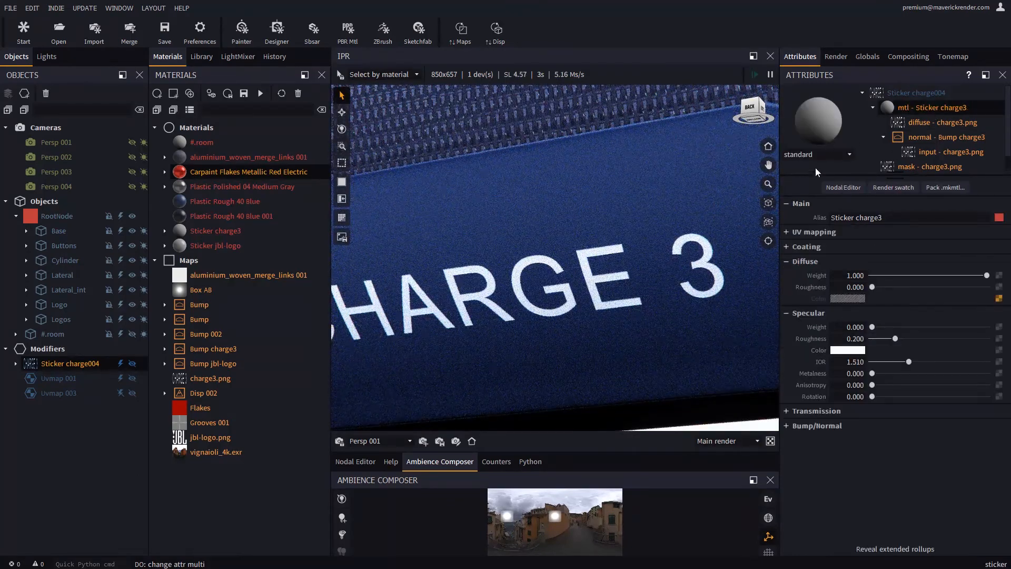
{"action": "left_click", "coordinate": [816, 154]}
{"action": "left_click", "coordinate": [801, 289]}
- Apply jbl-logo.png from the Maps folder as a sticker modifier on the red badge at the speaker's front
{"action": "left_click_drag", "start_coordinate": [684, 257], "coordinate": [561, 261]}
{"action": "scroll", "coordinate": [566, 281], "scroll_direction": "down", "scroll_amount": 8}
{"action": "scroll", "coordinate": [561, 262], "scroll_direction": "up", "scroll_amount": 10}
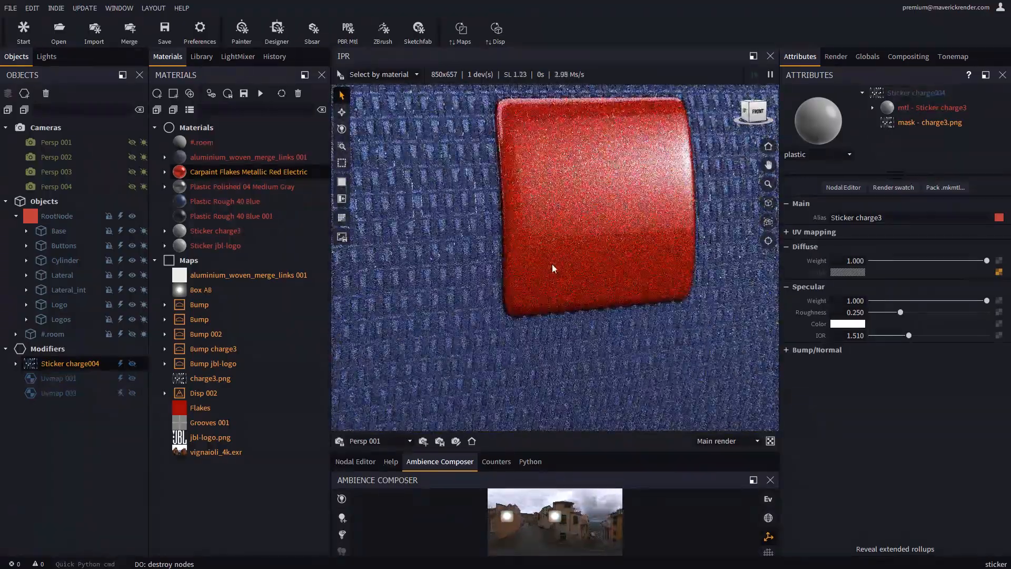
{"action": "left_click", "coordinate": [293, 568]}
{"action": "left_click", "coordinate": [162, 391]}
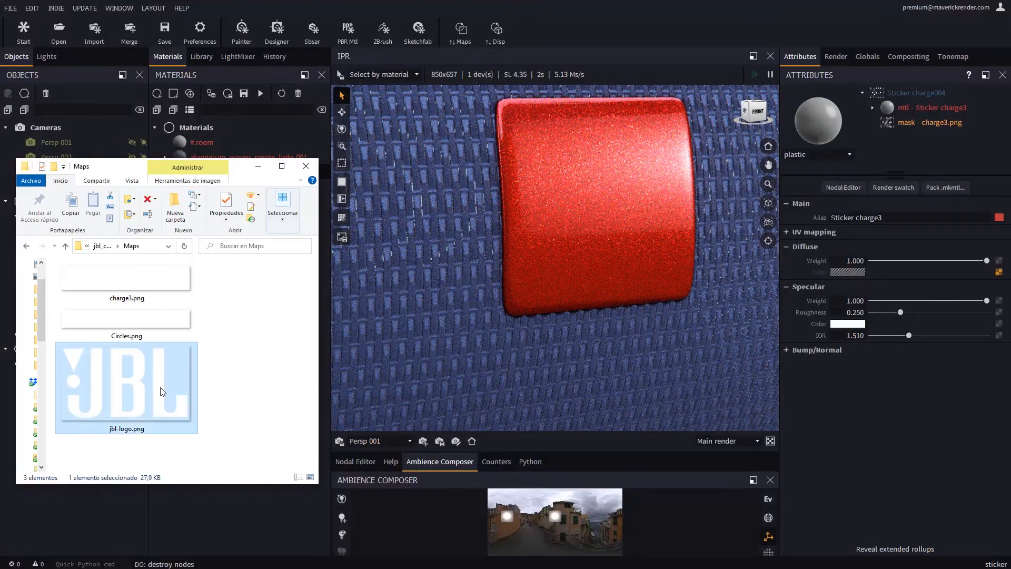
{"action": "left_click_drag", "start_coordinate": [595, 207], "coordinate": [596, 207]}
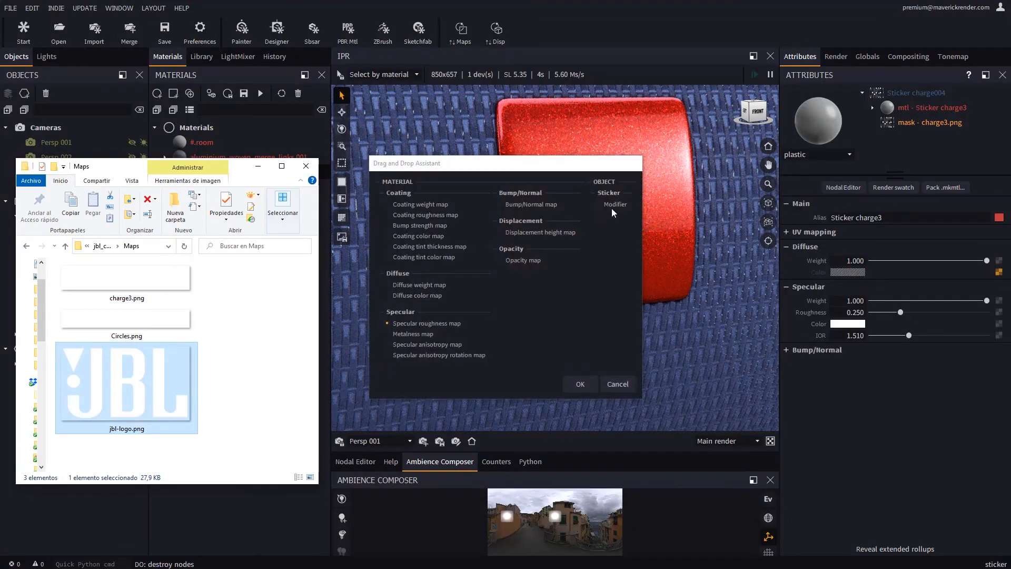
{"action": "left_click", "coordinate": [581, 385]}
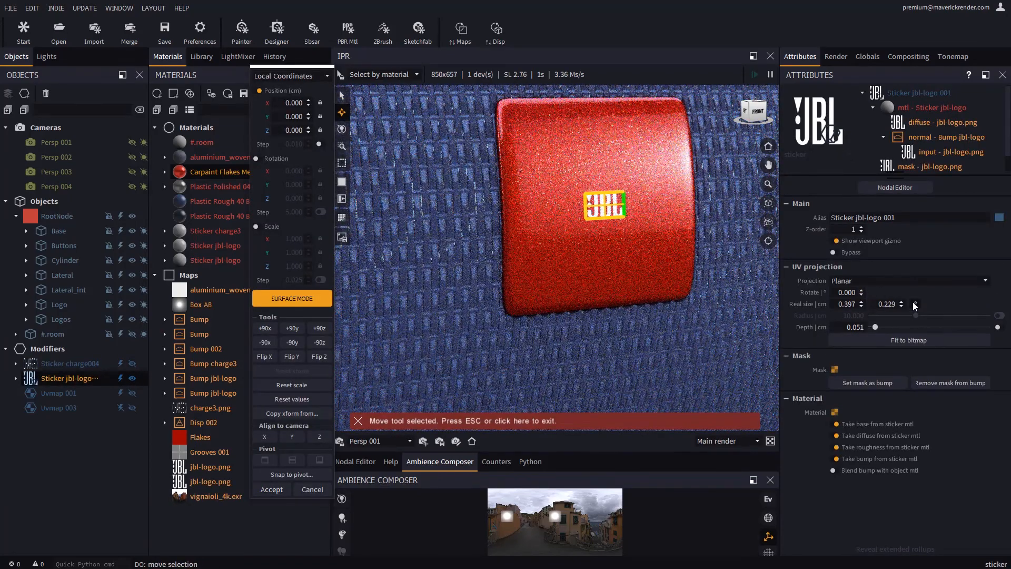
- Scale the JBL logo sticker proportionally to a real size of 1.297 × 0.751 cm, accept its placement and hide its gizmo
{"action": "left_click_drag", "start_coordinate": [865, 288], "coordinate": [867, 246]}
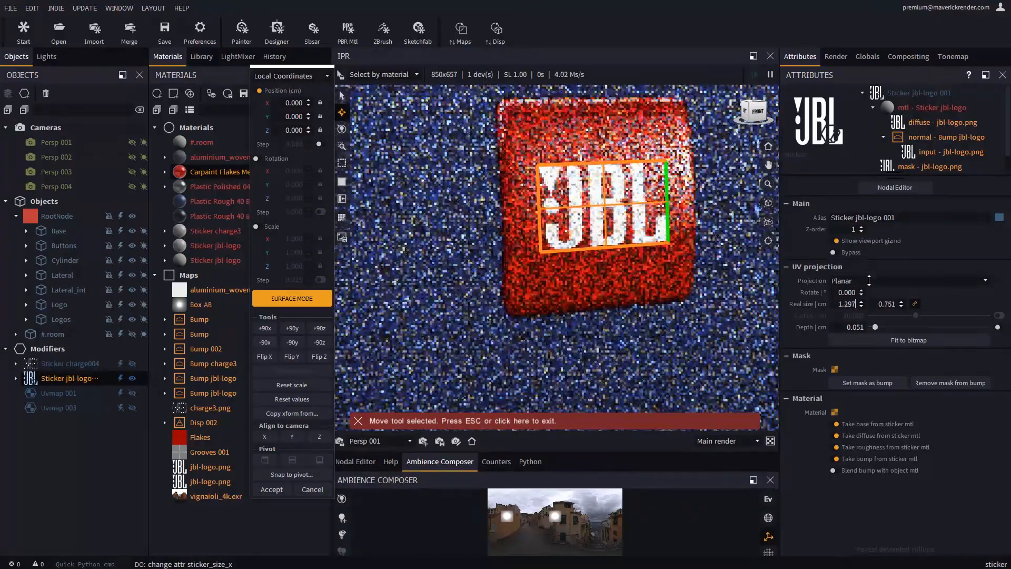
{"action": "left_click", "coordinate": [272, 489]}
{"action": "left_click_drag", "start_coordinate": [550, 279], "coordinate": [562, 244], "text": "alt"}
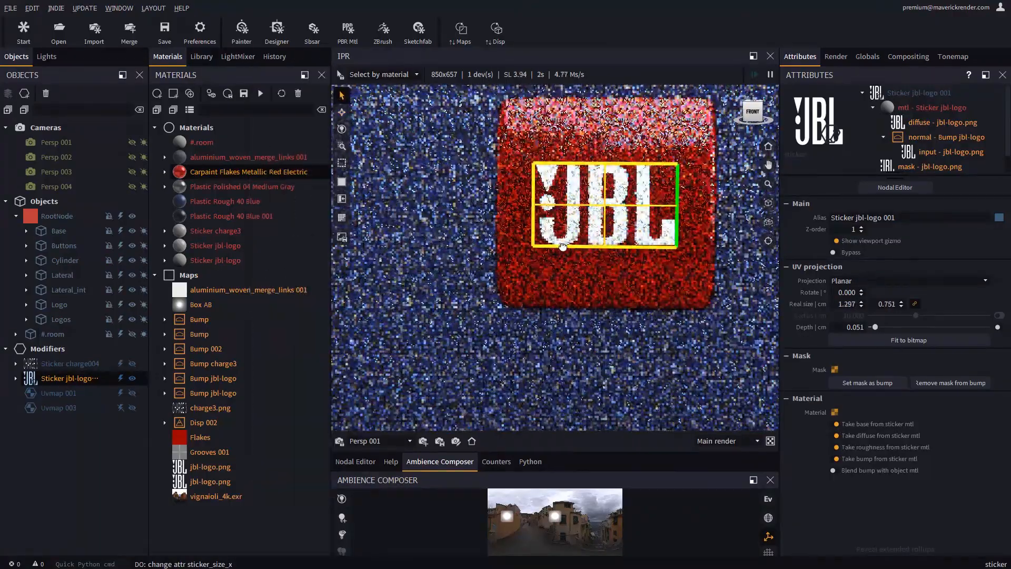
{"action": "right_click_drag", "start_coordinate": [562, 243], "coordinate": [669, 195], "text": "alt"}
{"action": "middle_click_drag", "start_coordinate": [669, 195], "coordinate": [596, 266], "text": "alt"}
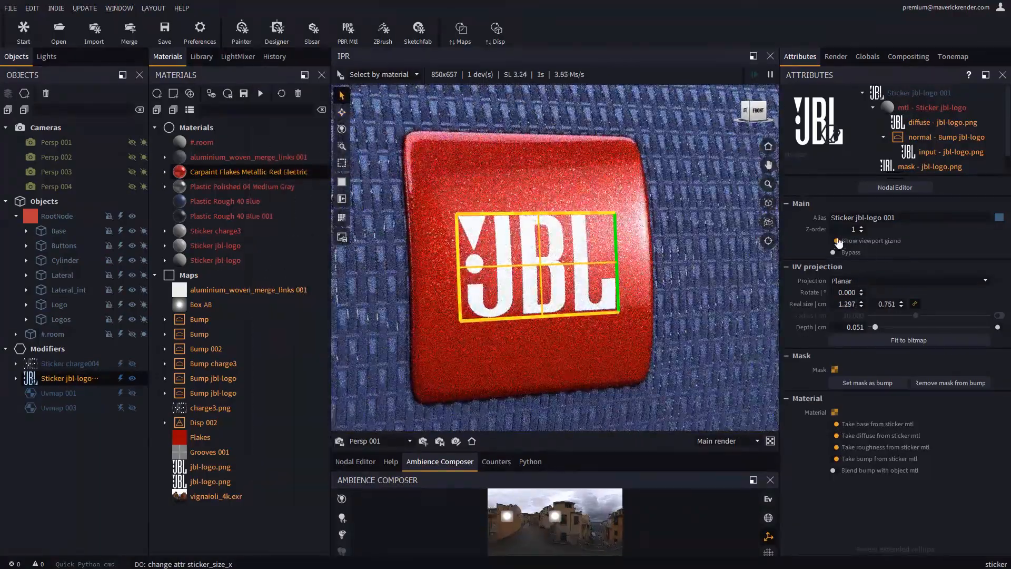
{"action": "left_click", "coordinate": [837, 241]}
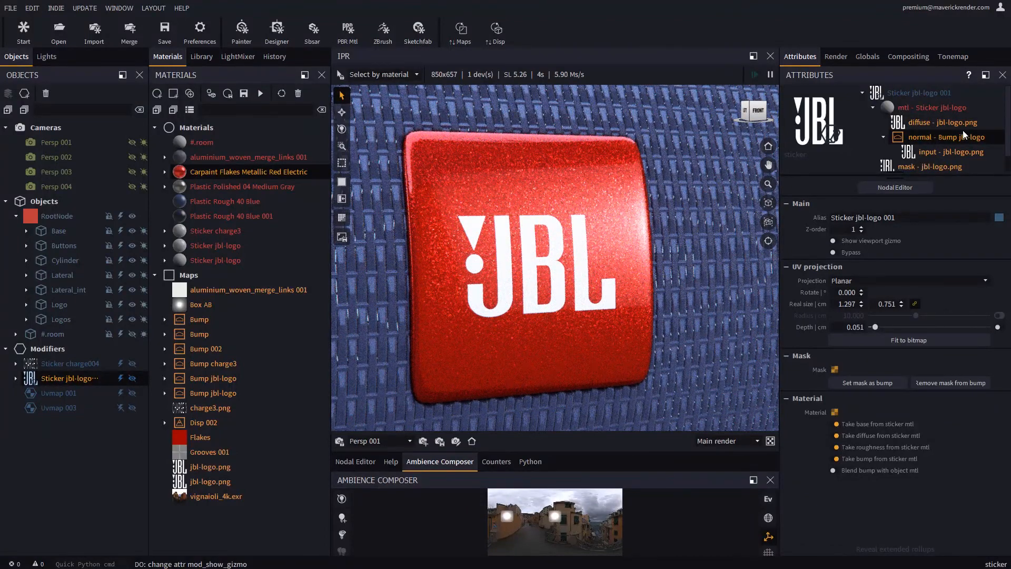
- Invert the JBL logo sticker's bump map and set its strength to 1.766
{"action": "left_click", "coordinate": [933, 137]}
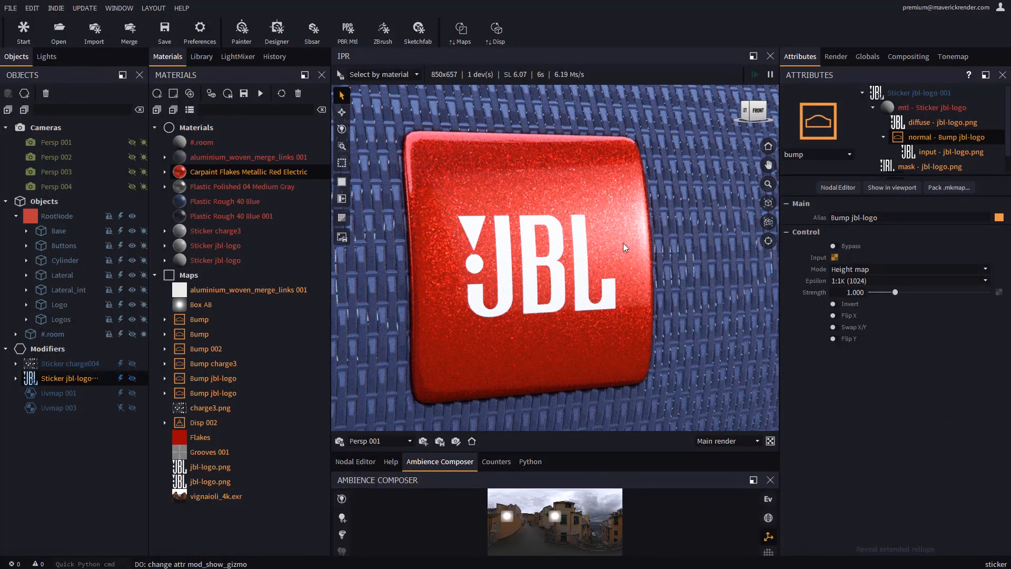
{"action": "left_click", "coordinate": [834, 305]}
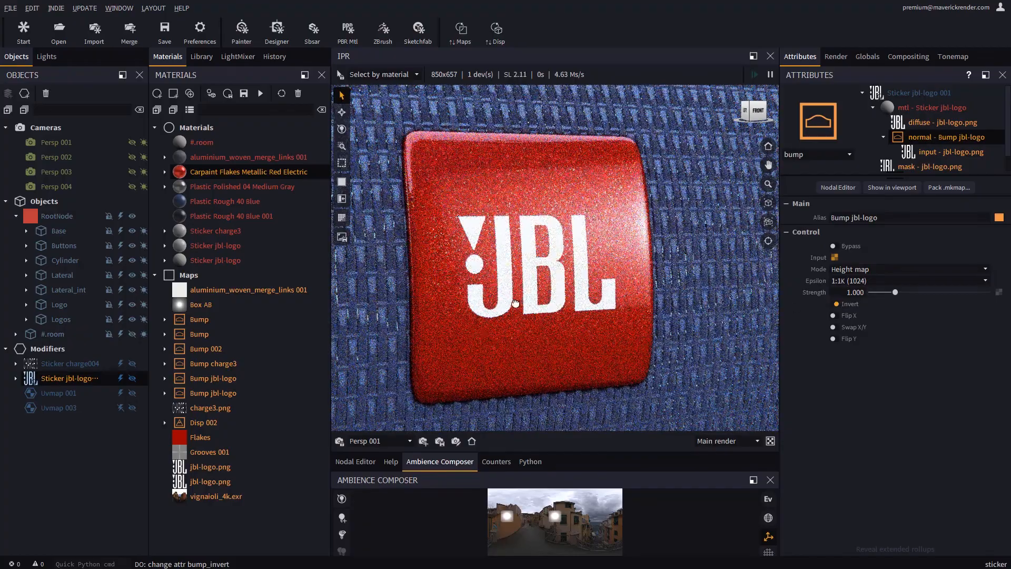
{"action": "left_click_drag", "start_coordinate": [515, 300], "coordinate": [498, 316], "text": "alt"}
{"action": "right_click_drag", "start_coordinate": [498, 316], "coordinate": [533, 277], "text": "alt"}
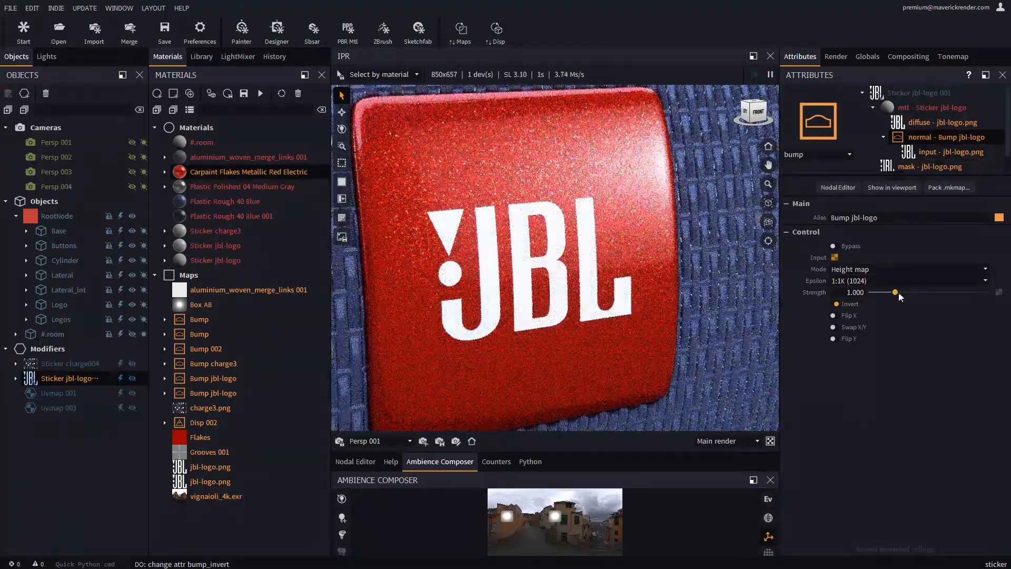
{"action": "left_click_drag", "start_coordinate": [899, 292], "coordinate": [912, 292]}
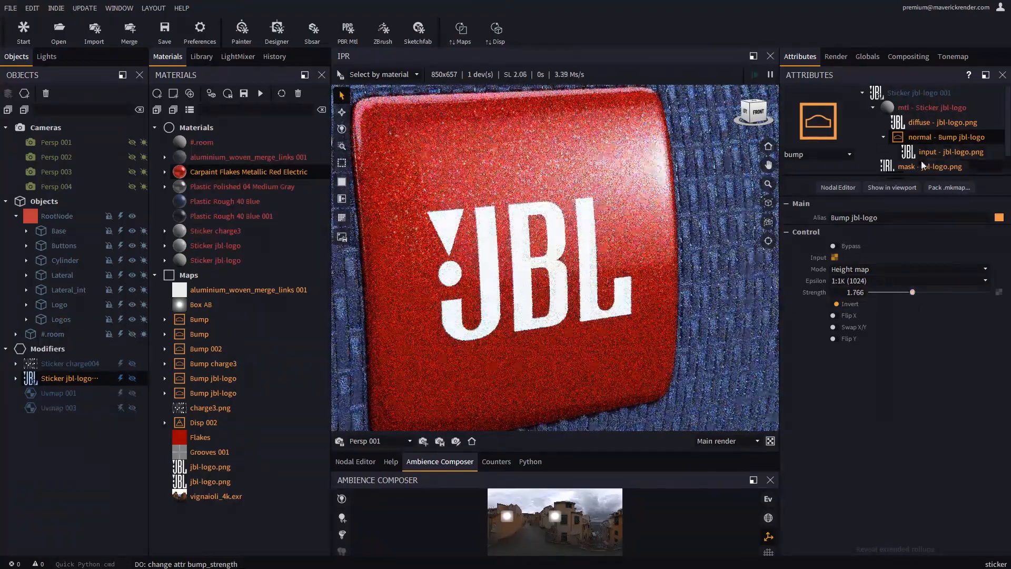
- Set the pixel blur radius of the bump's jbl-logo.png input texture to 7.597 px
{"action": "left_click", "coordinate": [947, 151]}
{"action": "left_click", "coordinate": [810, 284]}
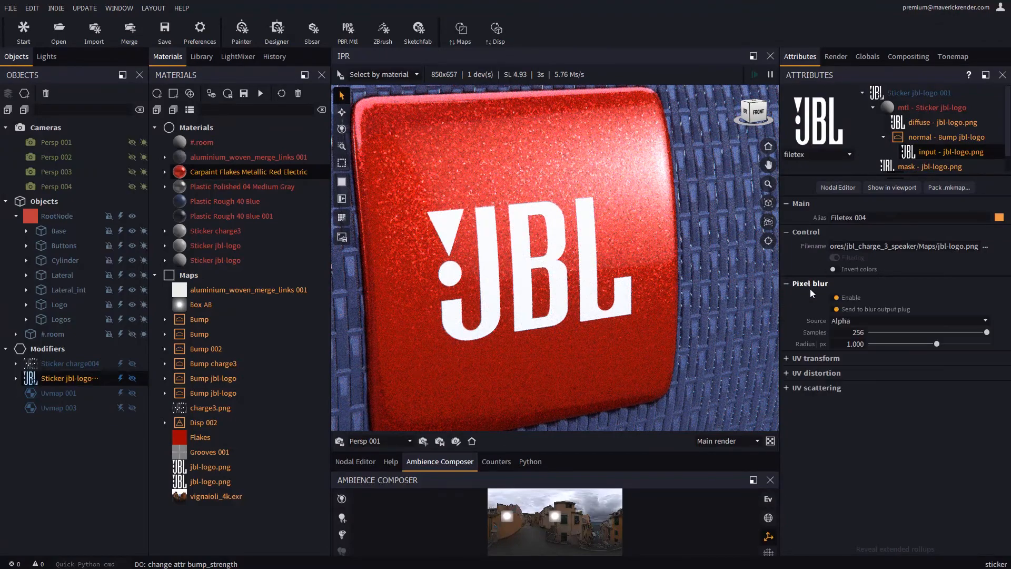
{"action": "left_click_drag", "start_coordinate": [952, 343], "coordinate": [957, 344]}
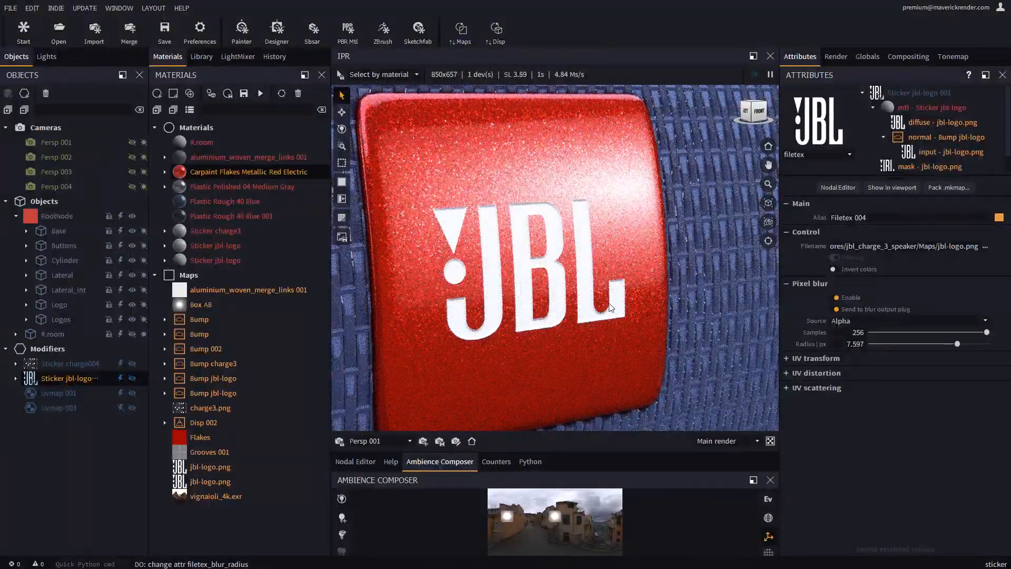
- Change the JBL logo sticker's material type to plastic and set its diffuse weight to 0.634
{"action": "left_click", "coordinate": [921, 108]}
{"action": "left_click", "coordinate": [818, 155]}
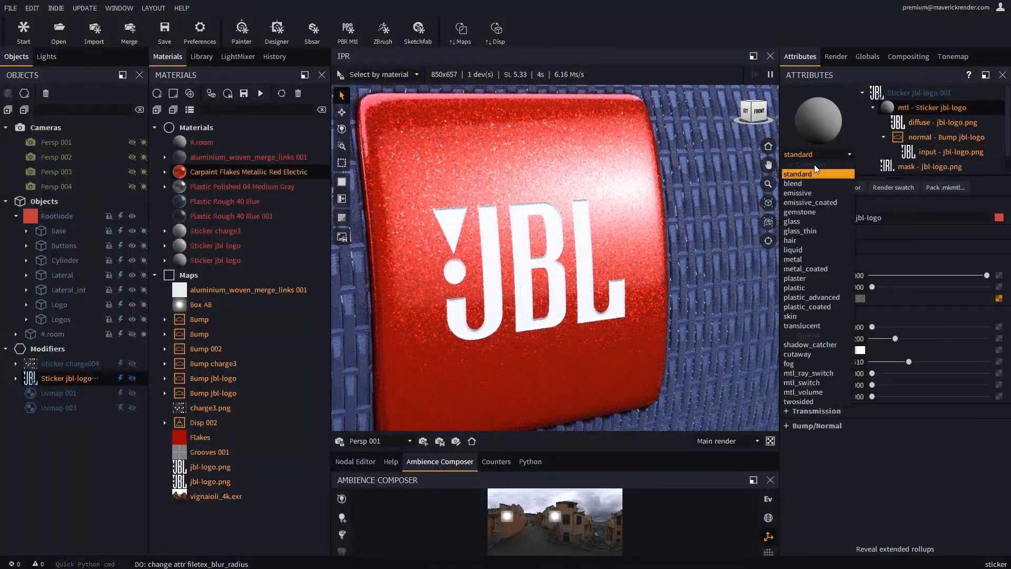
{"action": "left_click", "coordinate": [795, 288]}
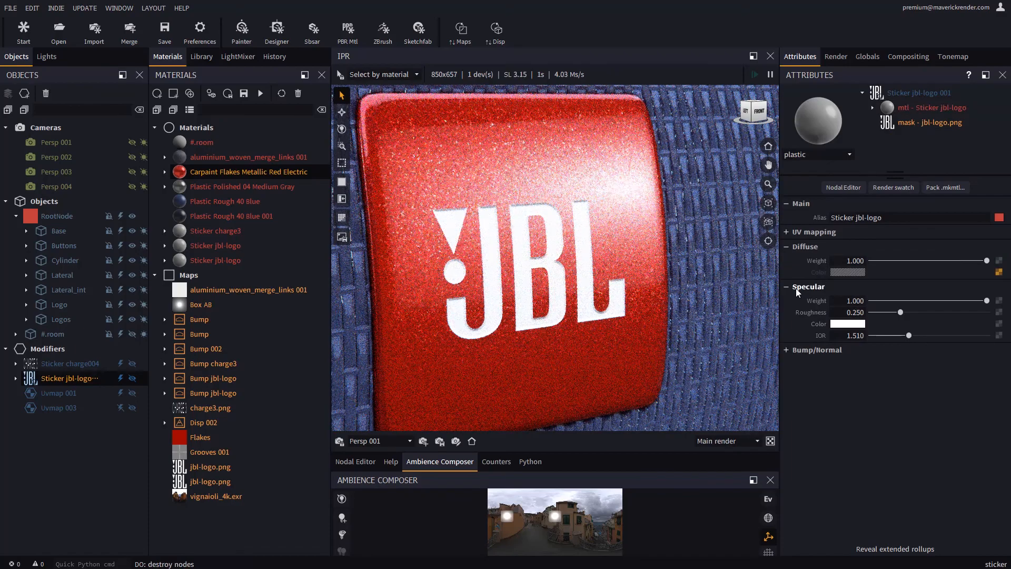
{"action": "left_click_drag", "start_coordinate": [987, 261], "coordinate": [918, 268]}
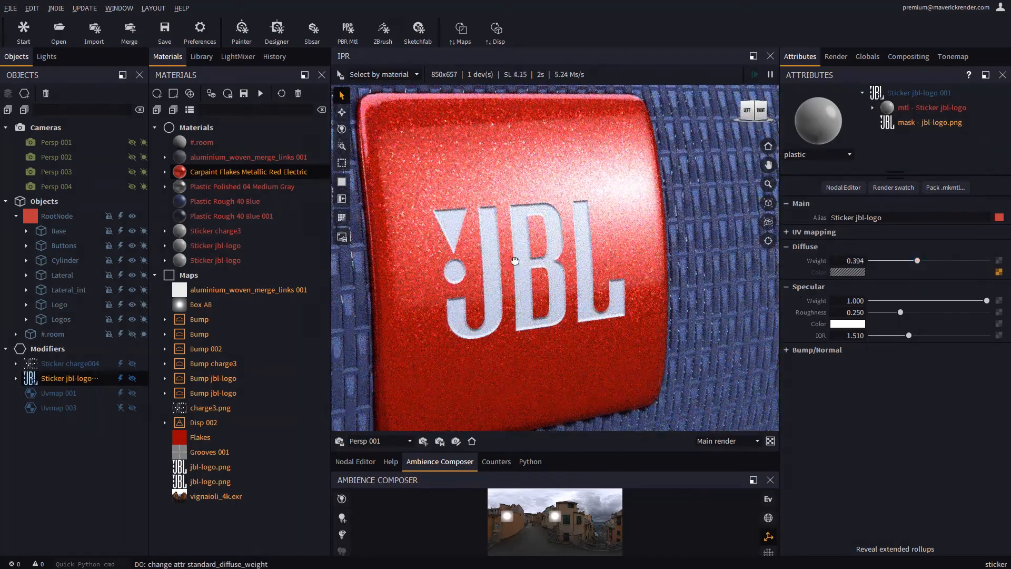
{"action": "left_click_drag", "start_coordinate": [515, 260], "coordinate": [587, 232]}
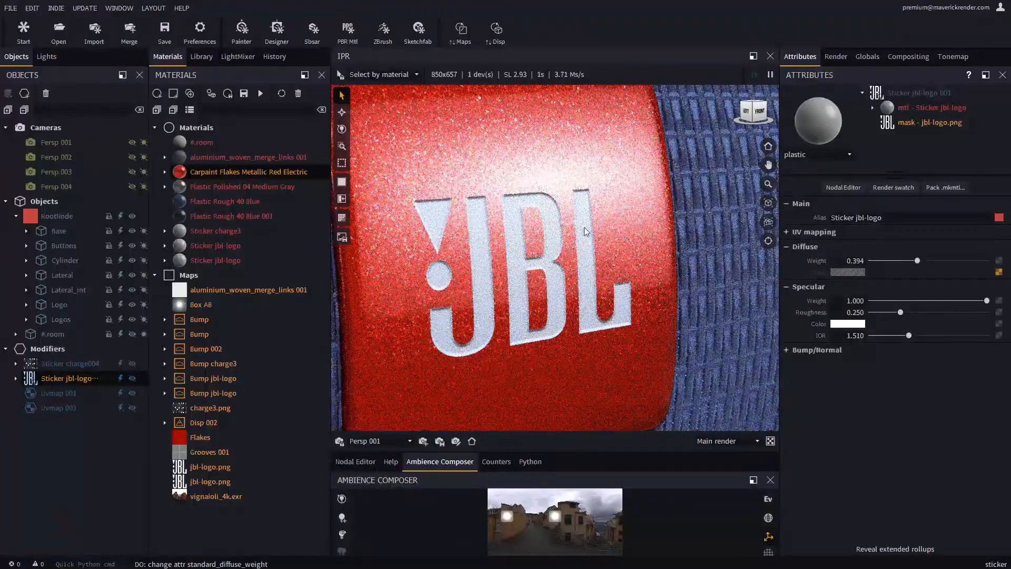
{"action": "left_click", "coordinate": [945, 260]}
- Examine the pill-shaped button on the speaker's top and browse the library's device stickers for a power icon
{"action": "scroll", "coordinate": [624, 264], "scroll_direction": "down", "scroll_amount": 5}
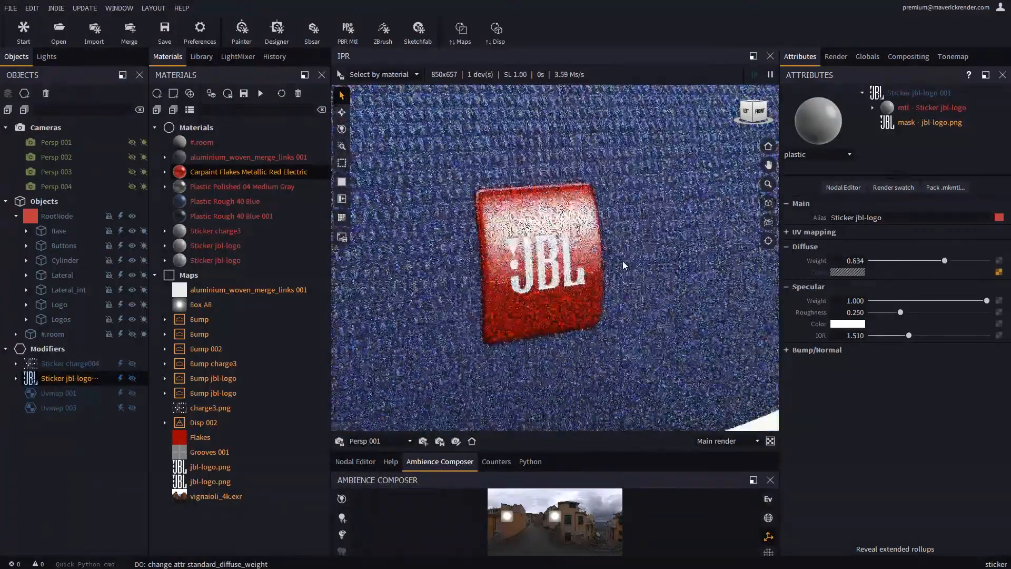
{"action": "scroll", "coordinate": [624, 264], "scroll_direction": "down", "scroll_amount": 8}
{"action": "left_click_drag", "start_coordinate": [602, 275], "coordinate": [583, 296]}
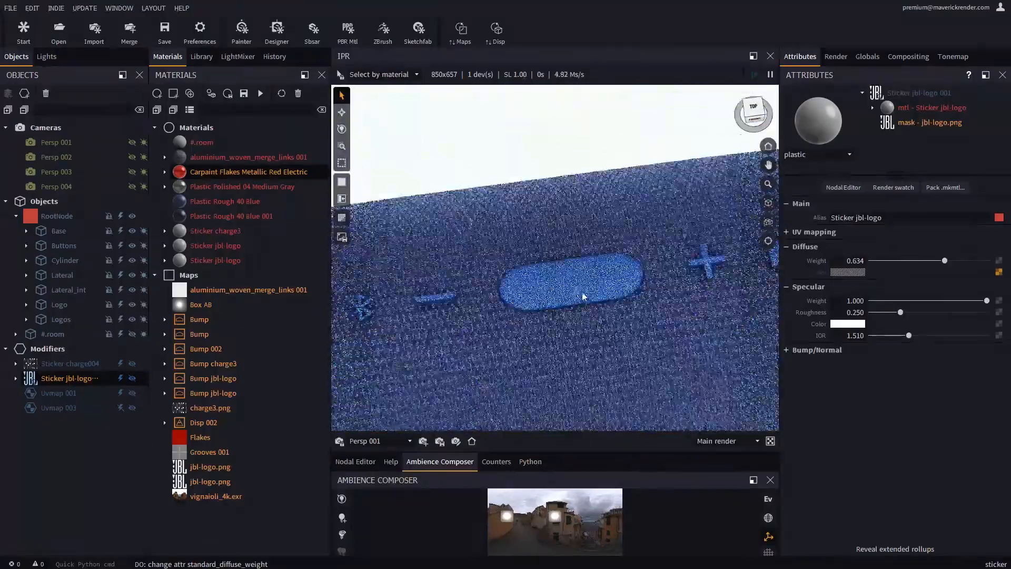
{"action": "scroll", "coordinate": [583, 296], "scroll_direction": "up", "scroll_amount": 3}
{"action": "left_click", "coordinate": [202, 56]}
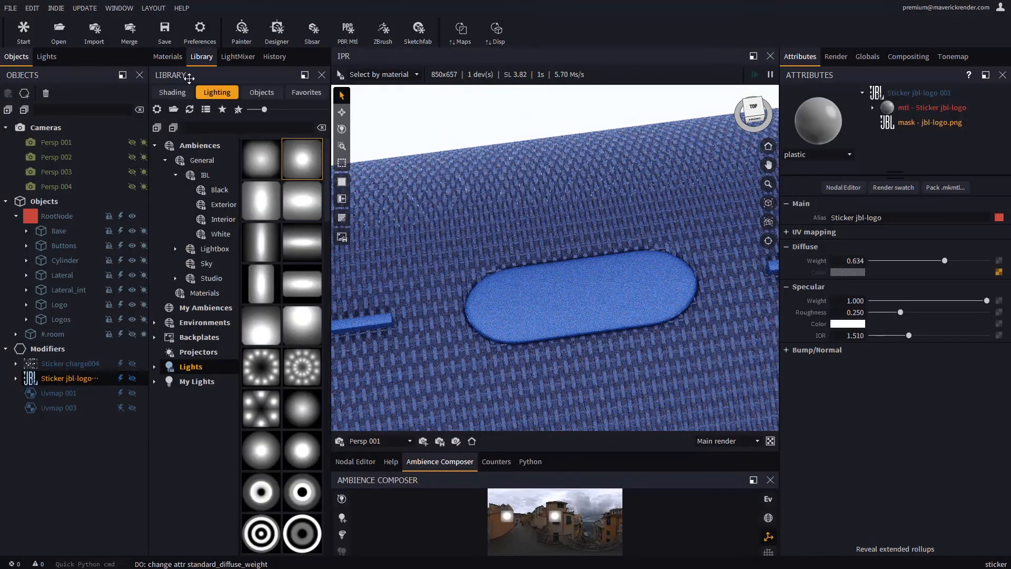
{"action": "left_click", "coordinate": [174, 93]}
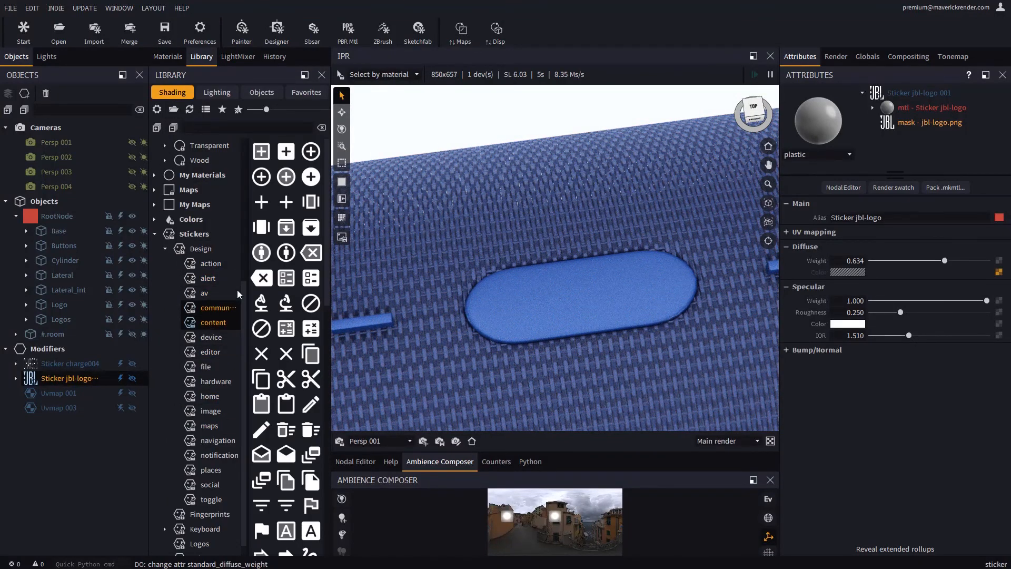
{"action": "scroll", "coordinate": [290, 246], "scroll_direction": "down", "scroll_amount": 3}
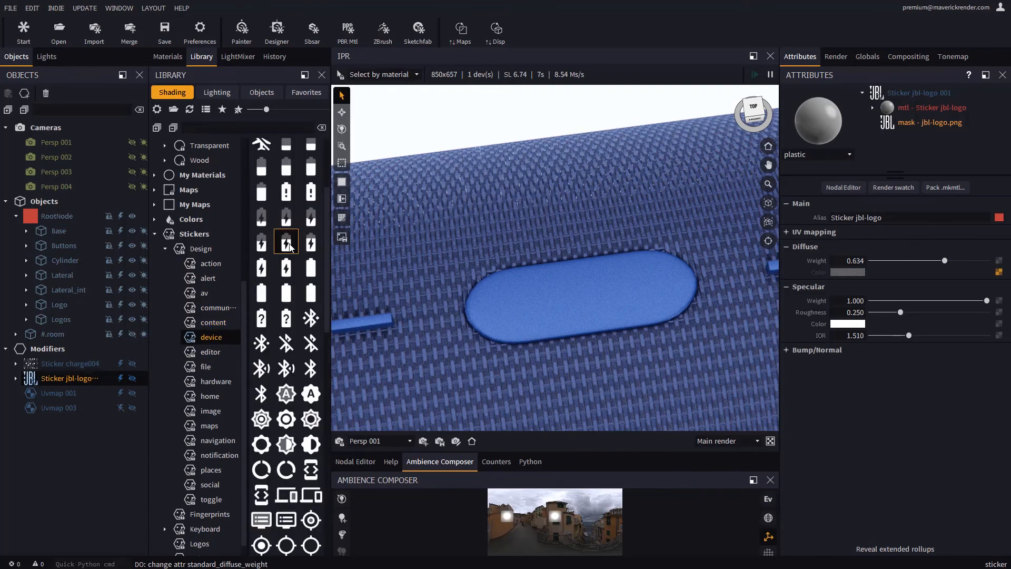
{"action": "scroll", "coordinate": [289, 246], "scroll_direction": "down", "scroll_amount": 4}
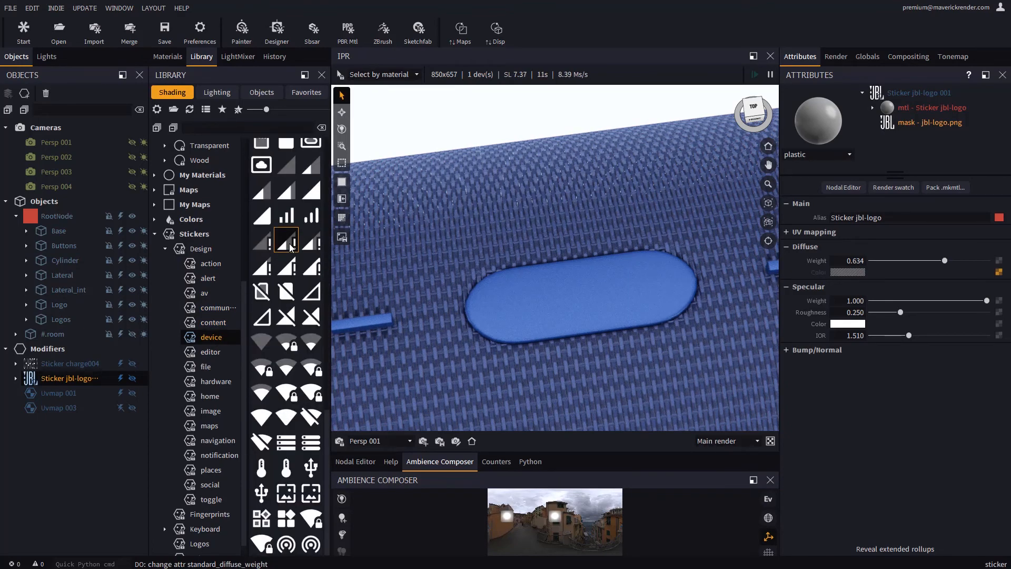
{"action": "scroll", "coordinate": [290, 246], "scroll_direction": "up", "scroll_amount": 7}
- Search the library's Design stickers for "power" and place the power_settings_new_w icon on one half of the pill-shaped button
{"action": "left_click", "coordinate": [189, 189]}
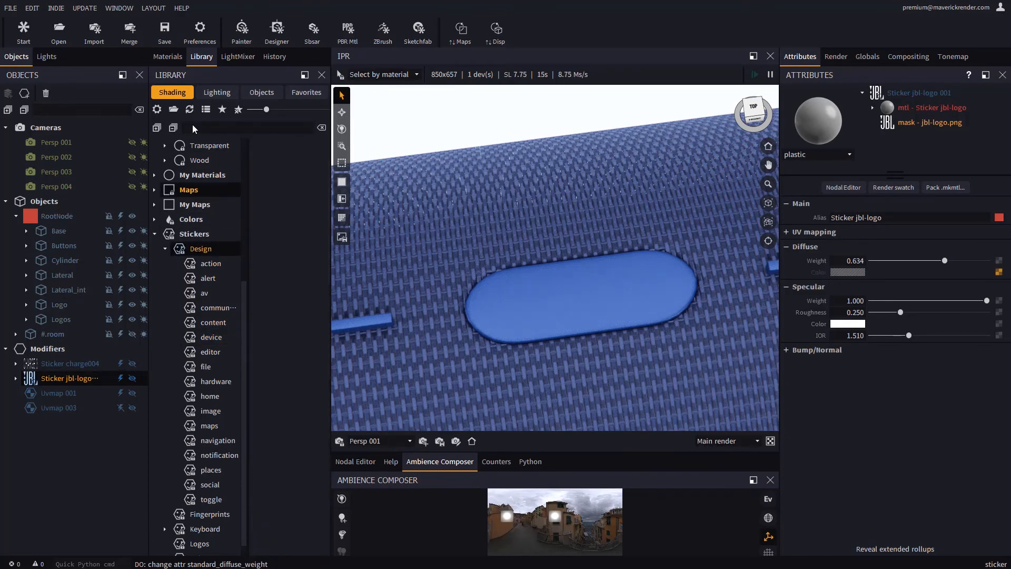
{"action": "left_click", "coordinate": [200, 128]}
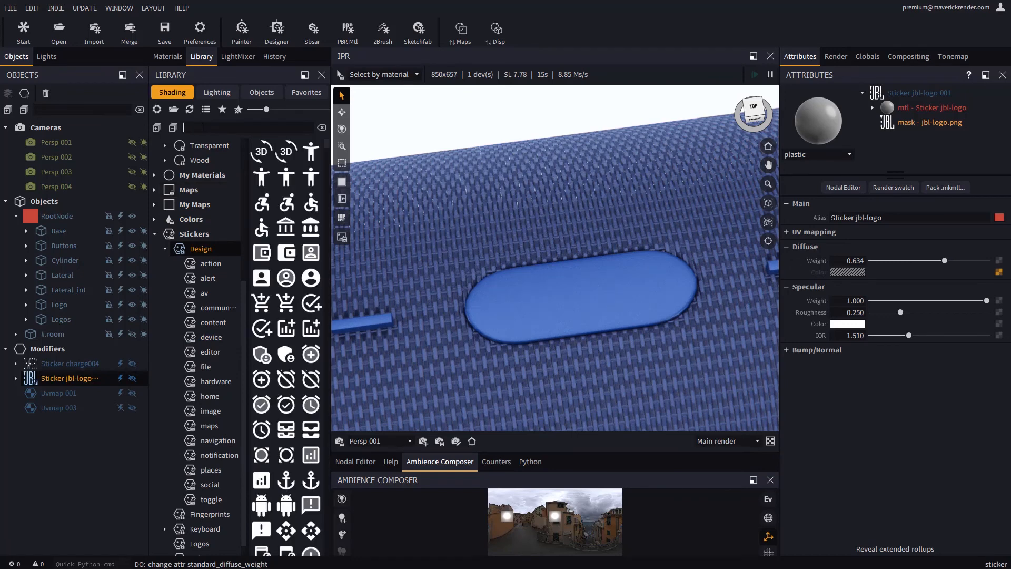
{"action": "type", "text": "power"}
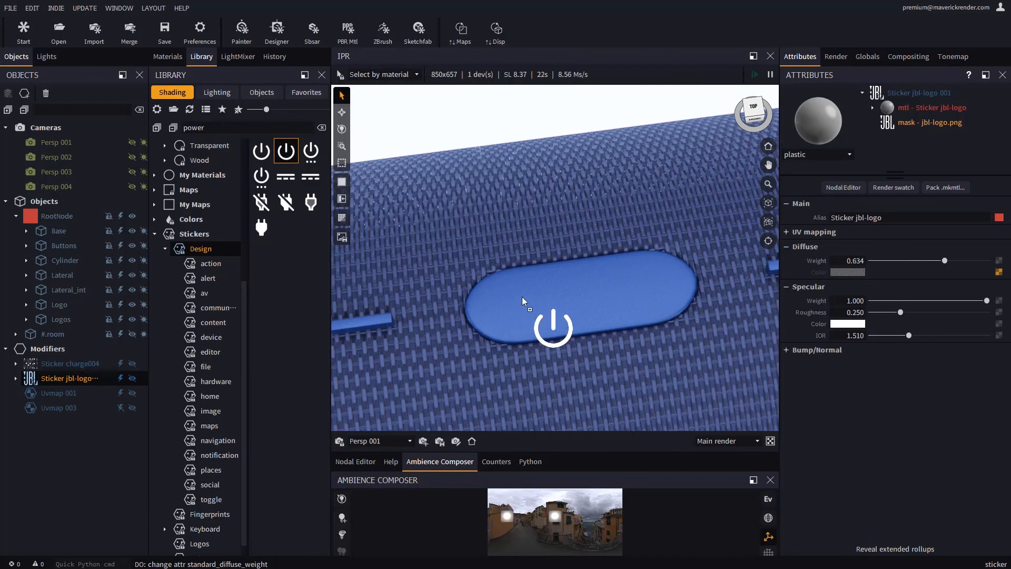
{"action": "left_click_drag", "start_coordinate": [523, 296], "coordinate": [528, 304]}
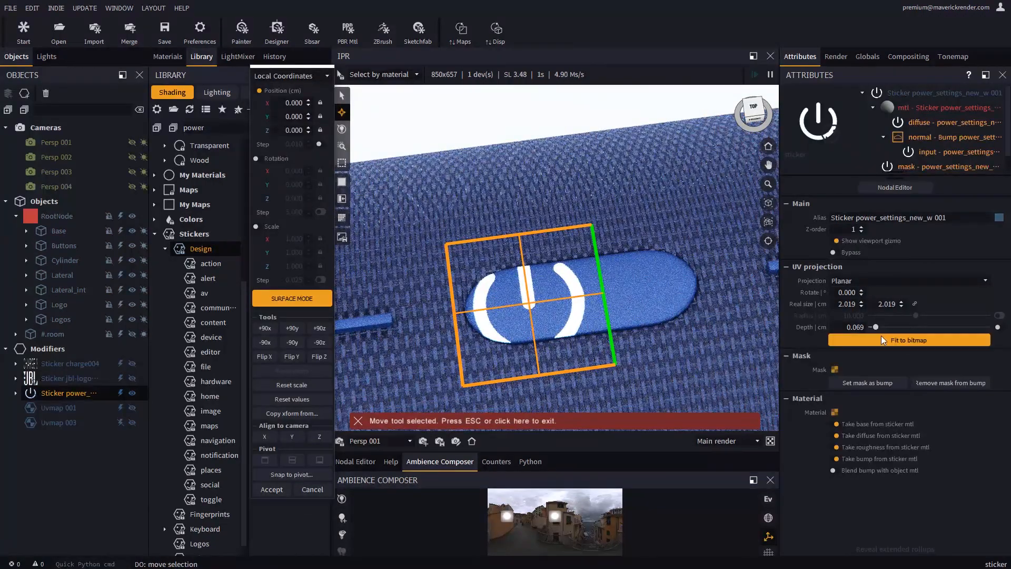
- Scale the power sticker proportionally to 0.799 × 0.799 cm, adjust its position on the button, accept the placement and hide its gizmo
{"action": "left_click", "coordinate": [915, 304]}
{"action": "left_click_drag", "start_coordinate": [862, 304], "coordinate": [863, 337]}
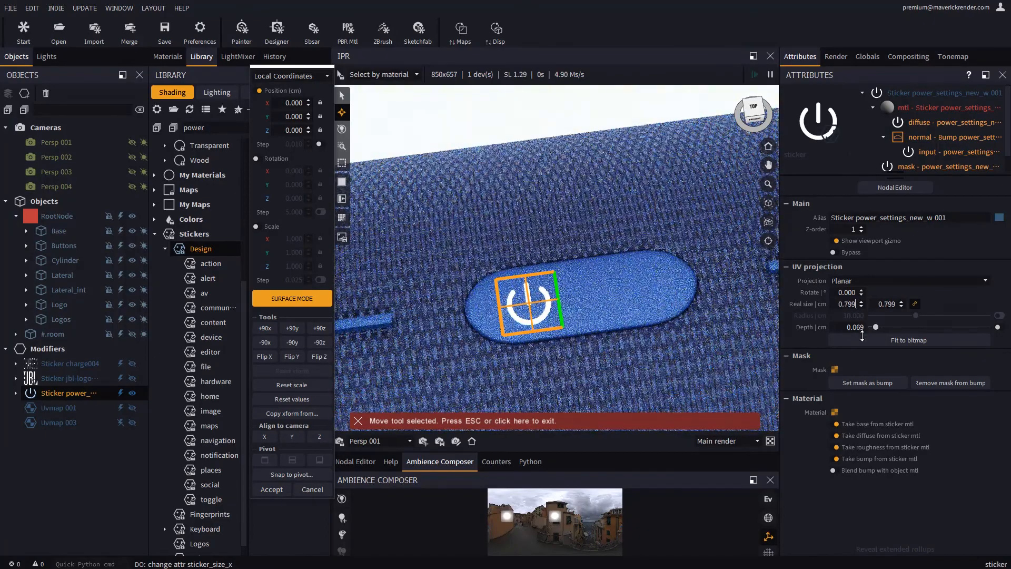
{"action": "left_click_drag", "start_coordinate": [529, 303], "coordinate": [533, 301]}
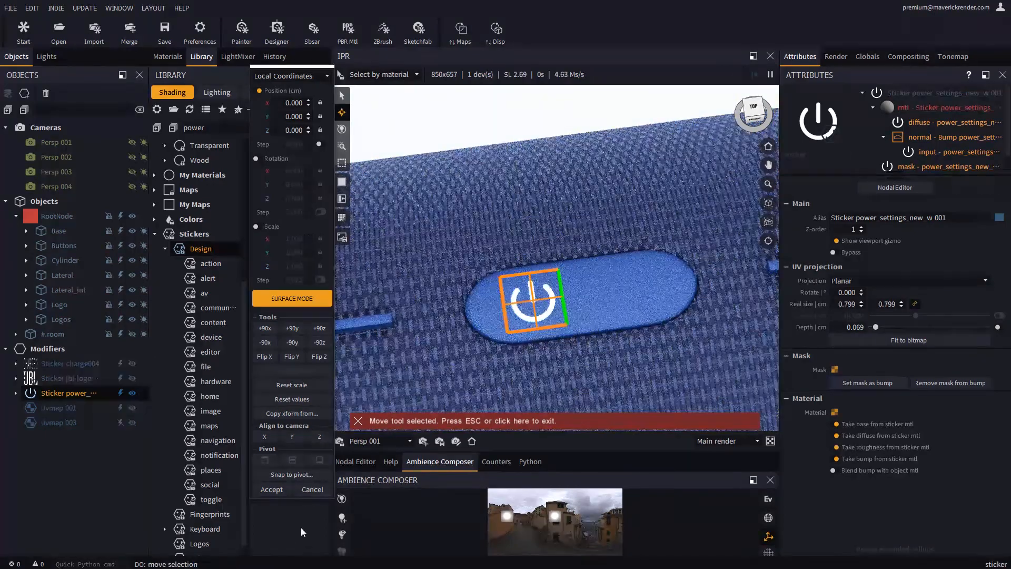
{"action": "left_click", "coordinate": [272, 489]}
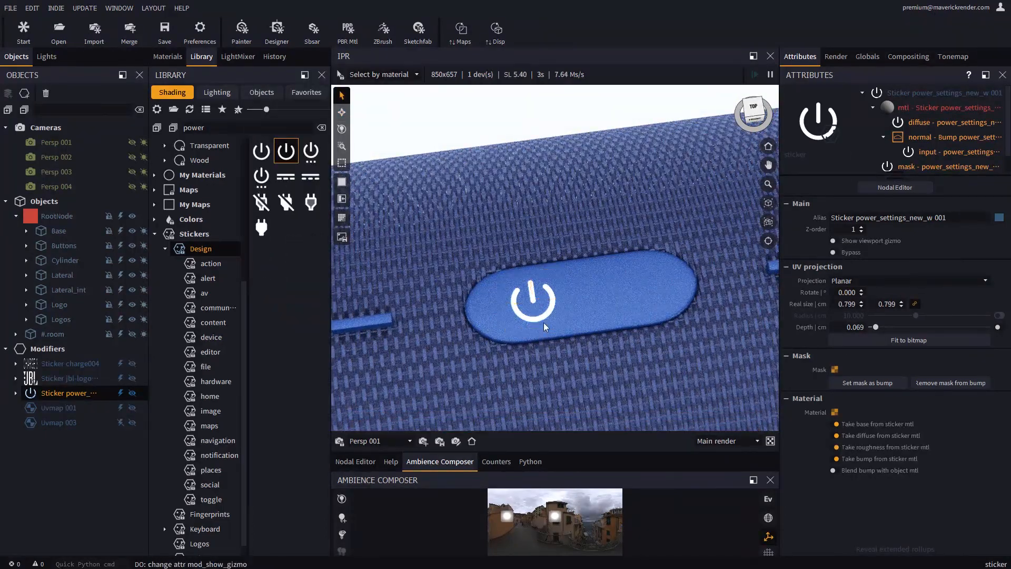
- Change the power sticker's material type to emissive and set its emission intensity to 27.647
{"action": "left_click_drag", "start_coordinate": [544, 322], "coordinate": [545, 298], "text": "alt"}
{"action": "scroll", "coordinate": [546, 298], "scroll_direction": "up", "scroll_amount": 4}
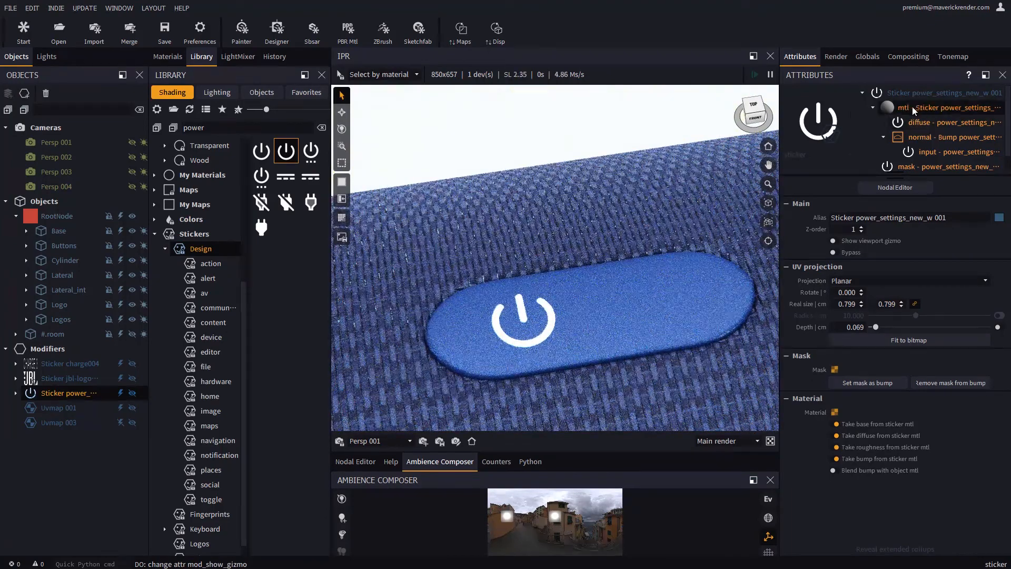
{"action": "left_click", "coordinate": [808, 155]}
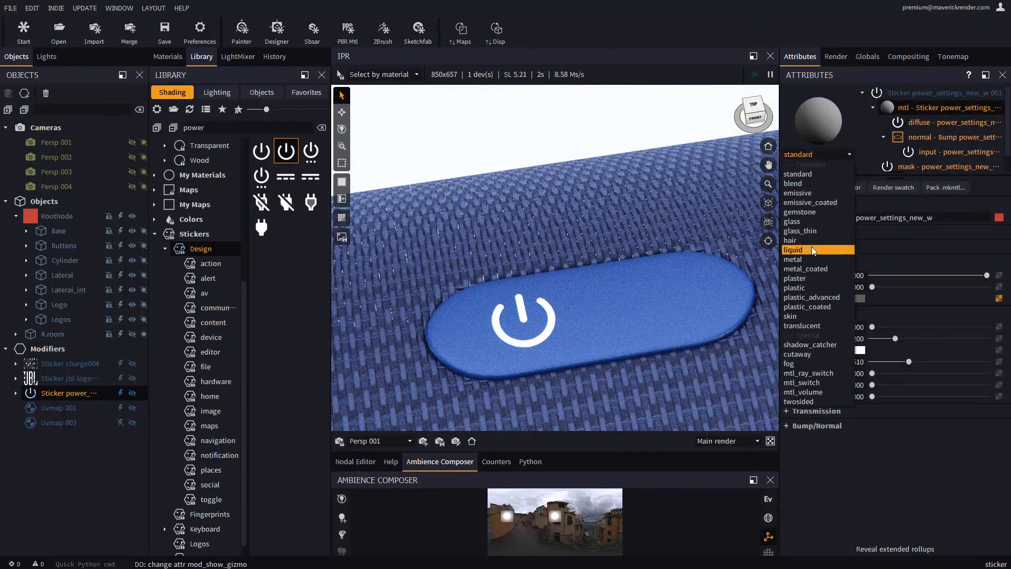
{"action": "left_click", "coordinate": [798, 193]}
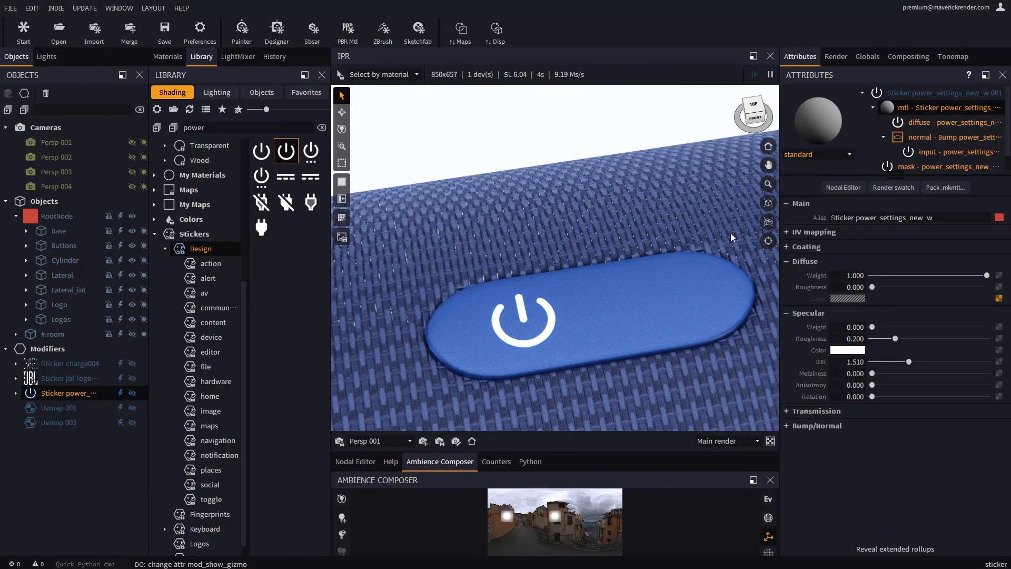
{"action": "mouse_move", "coordinate": [905, 261]}
{"action": "left_mouse_down"}
{"action": "mouse_move", "coordinate": [942, 267]}
{"action": "mouse_move", "coordinate": [902, 266]}
{"action": "left_mouse_up"}
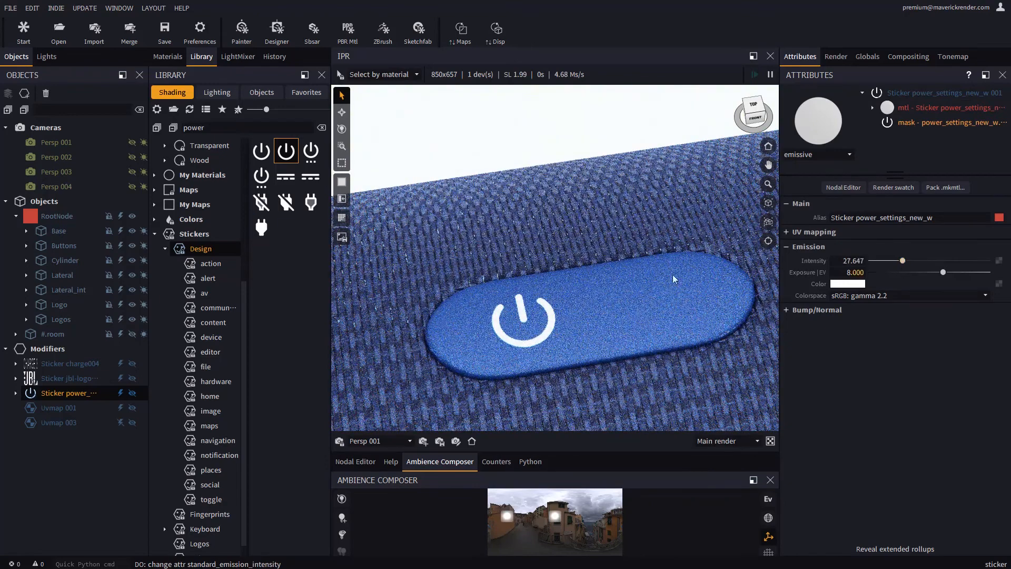
- Add the bluetooth_w sticker from the library's device category to the pill-shaped button, beside the power icon
{"action": "left_click", "coordinate": [220, 338]}
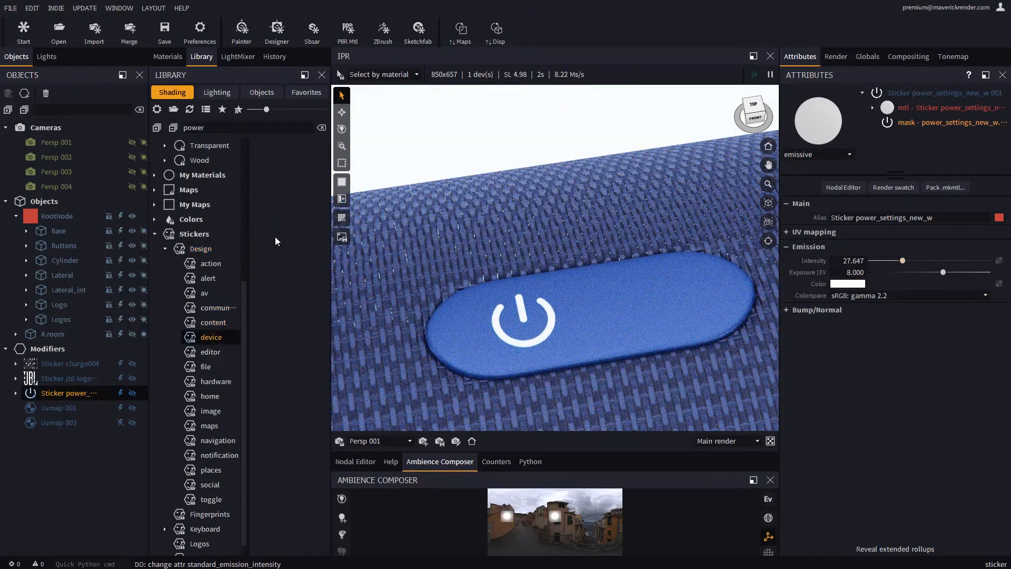
{"action": "left_click", "coordinate": [321, 128]}
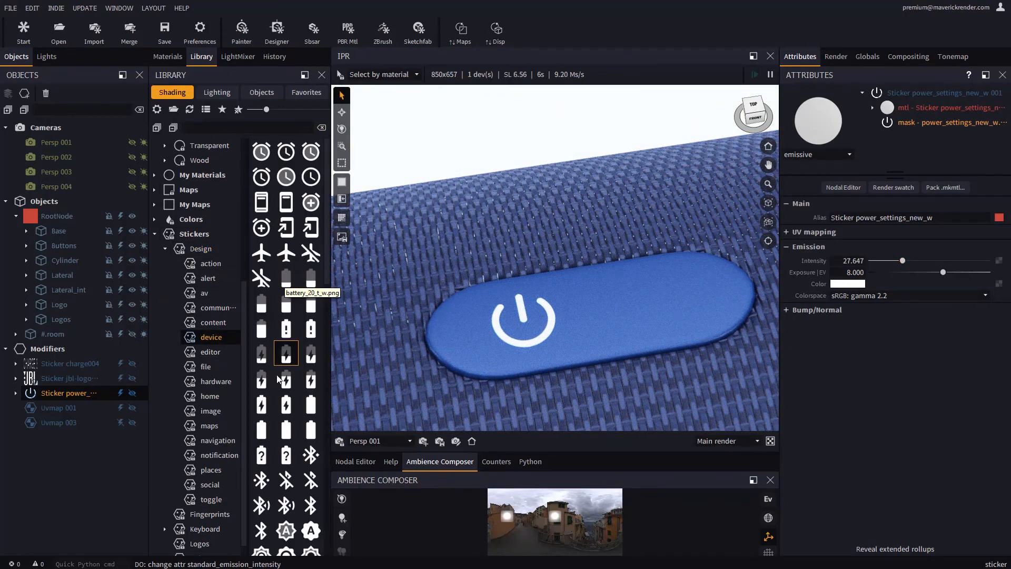
{"action": "scroll", "coordinate": [277, 378], "scroll_direction": "down", "scroll_amount": 3}
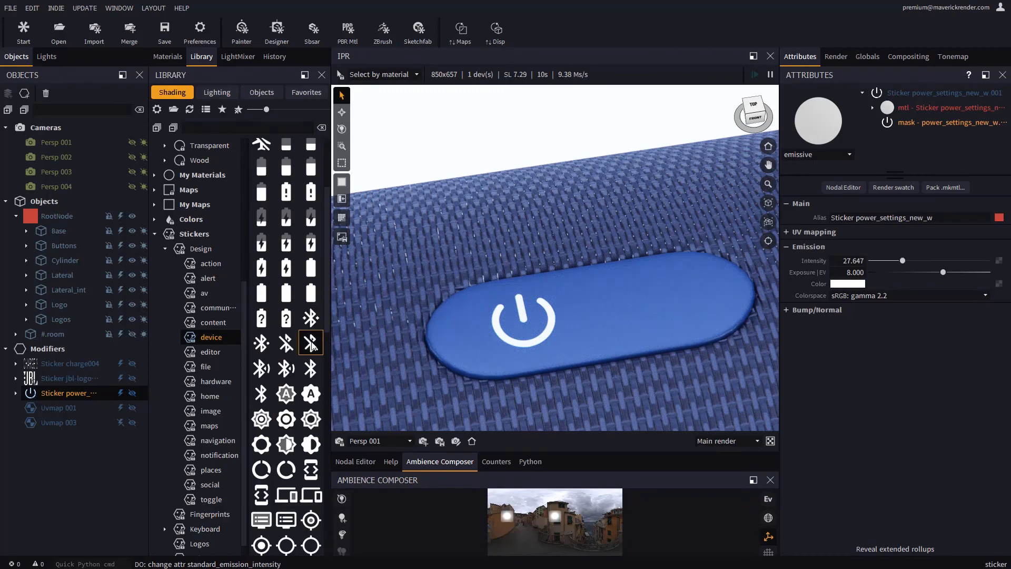
{"action": "left_click_drag", "start_coordinate": [639, 300], "coordinate": [650, 301]}
- Scale the Bluetooth sticker proportionally to a real size of 0.917 × 0.917 cm, hide its gizmo and accept its placement
{"action": "left_click_drag", "start_coordinate": [861, 304], "coordinate": [862, 333]}
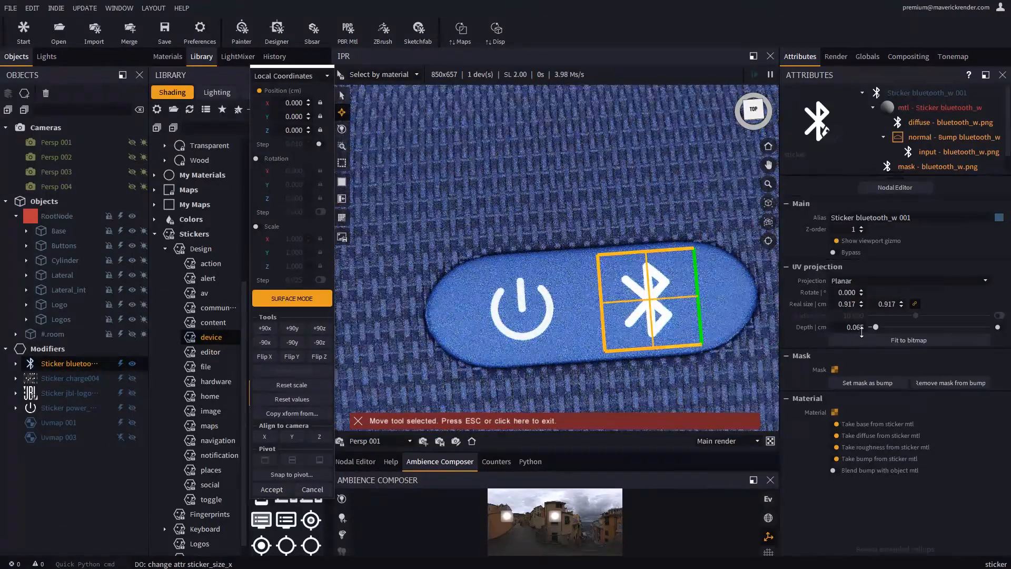
{"action": "left_click", "coordinate": [836, 242]}
{"action": "left_click", "coordinate": [272, 490]}
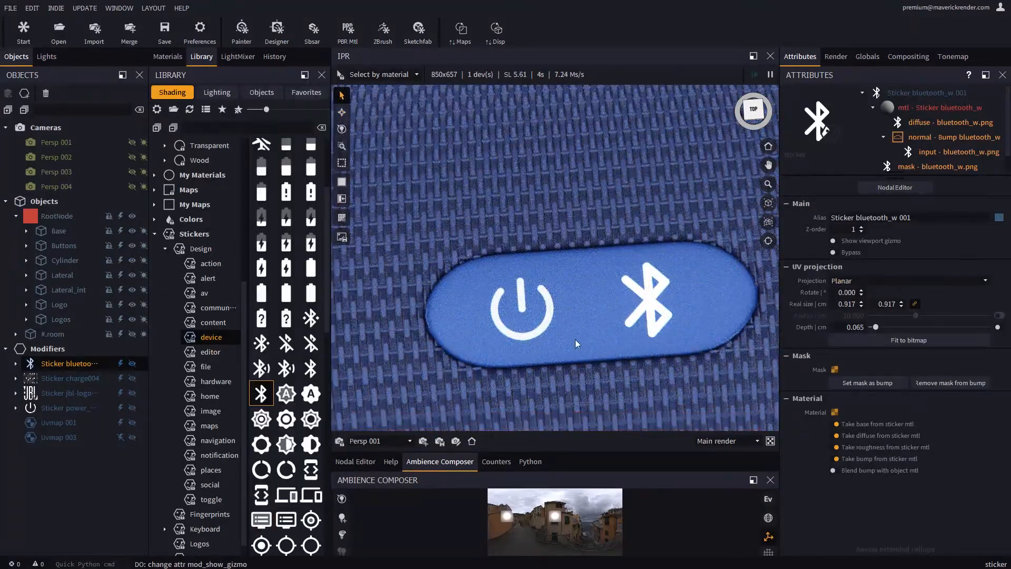
- Add jbl-logo.png from the Maps folder to the speaker's round side disc as a sticker modifier
{"action": "scroll", "coordinate": [578, 294], "scroll_direction": "down", "scroll_amount": 5}
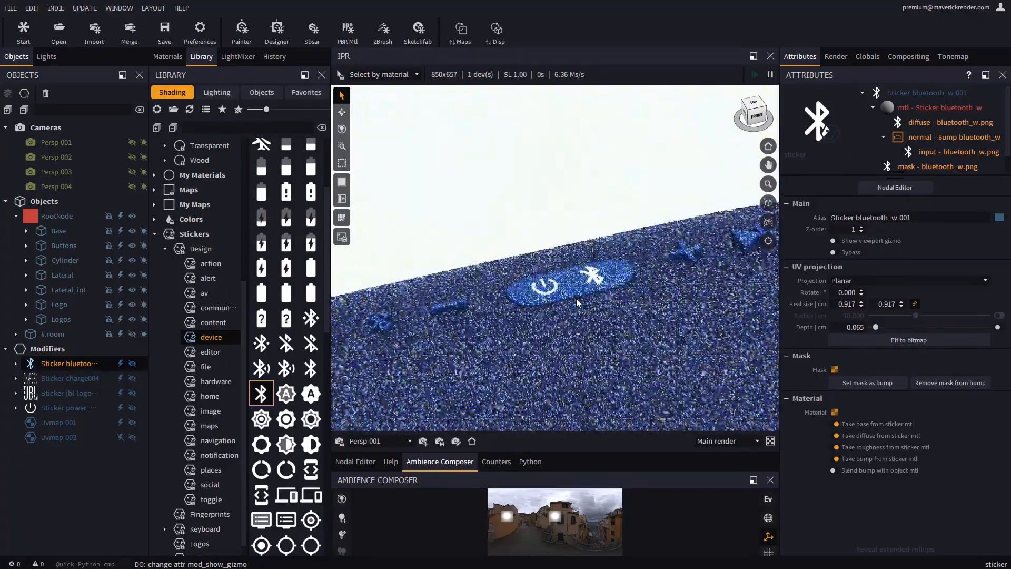
{"action": "left_click_drag", "start_coordinate": [554, 340], "coordinate": [581, 298]}
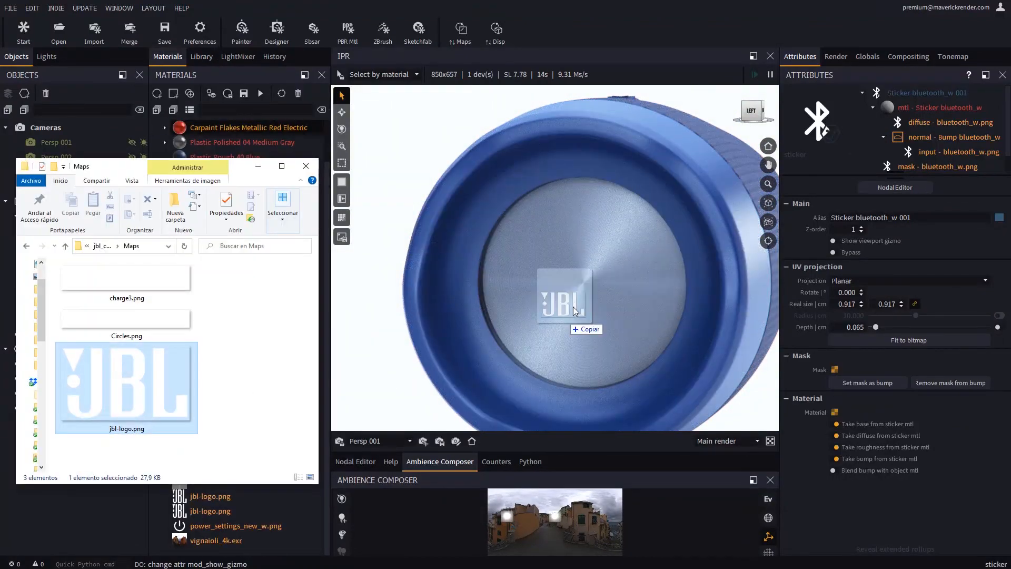
{"action": "left_click_drag", "start_coordinate": [579, 327], "coordinate": [585, 301]}
{"action": "left_click", "coordinate": [614, 231]}
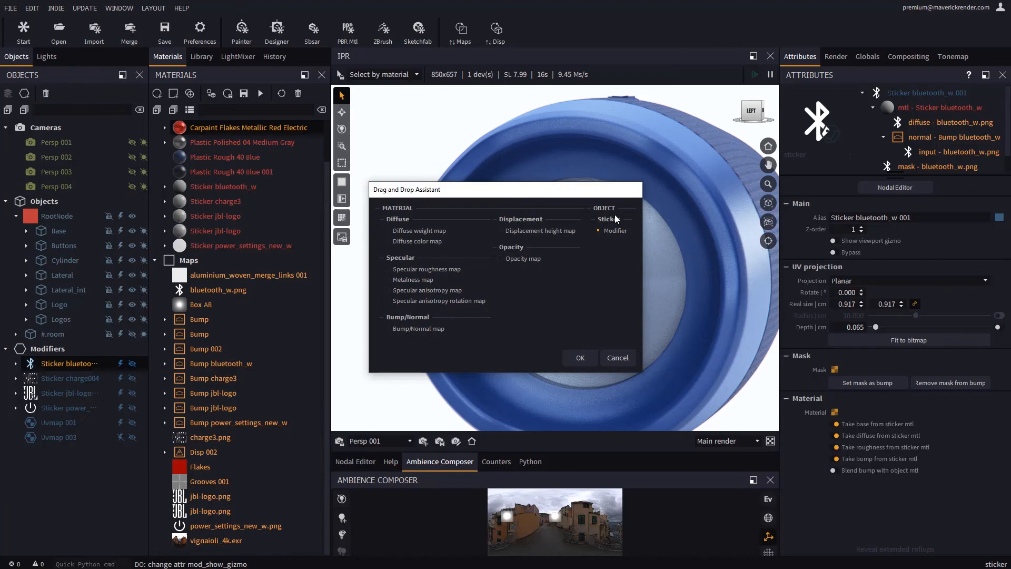
{"action": "left_click", "coordinate": [580, 359]}
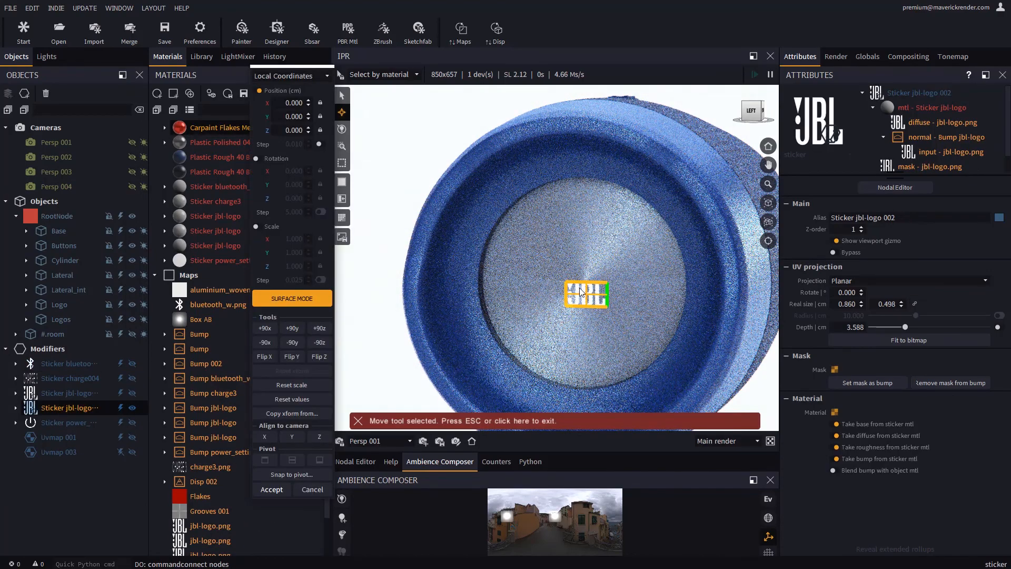
- Center the JBL sticker on the side disc, scale it proportionally to 2.900 × 1.678 cm, accept the placement and hide its gizmo
{"action": "left_click_drag", "start_coordinate": [582, 291], "coordinate": [576, 281]}
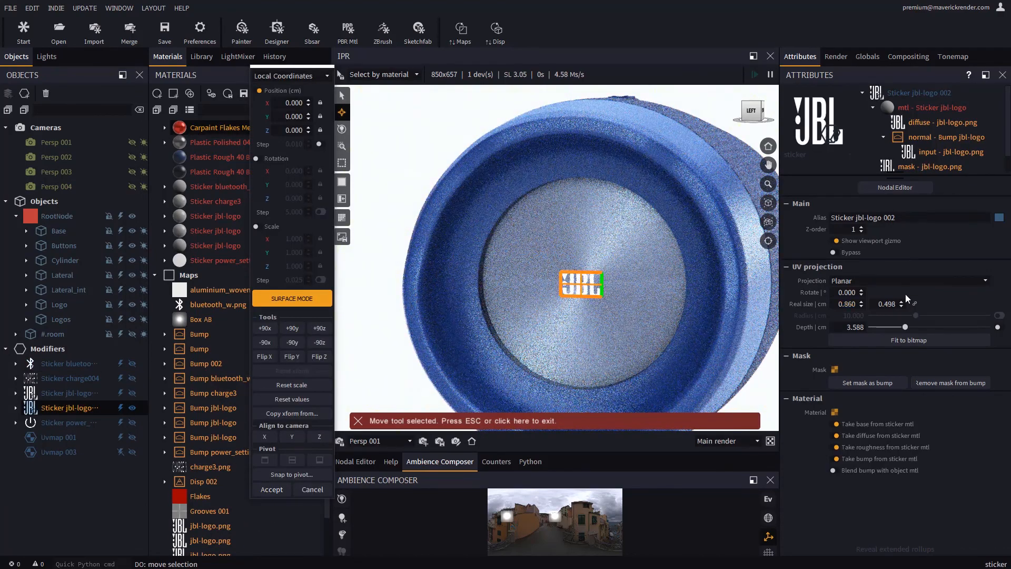
{"action": "left_click_drag", "start_coordinate": [864, 306], "coordinate": [876, 252]}
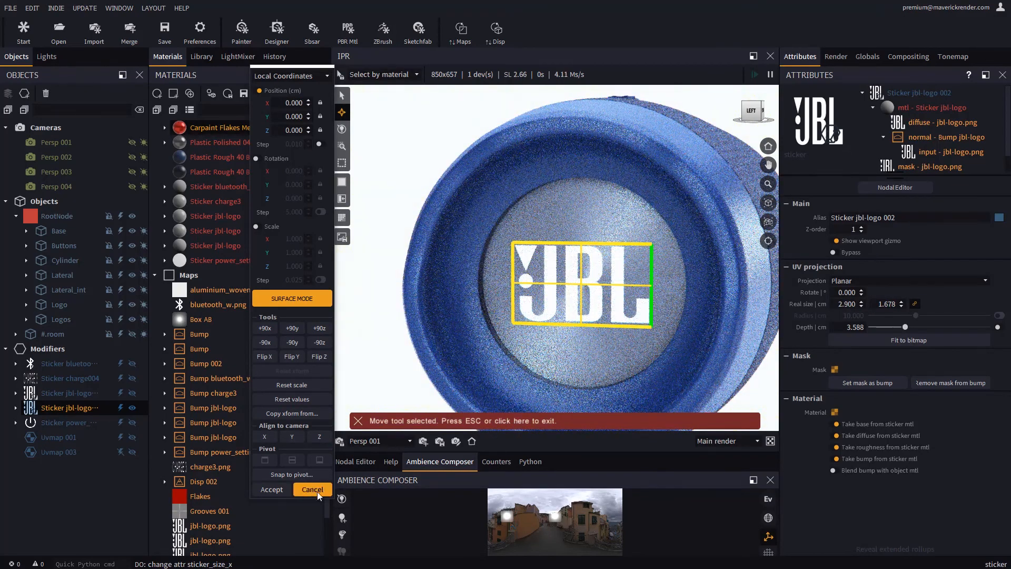
{"action": "left_click", "coordinate": [272, 489]}
{"action": "left_click", "coordinate": [836, 241]}
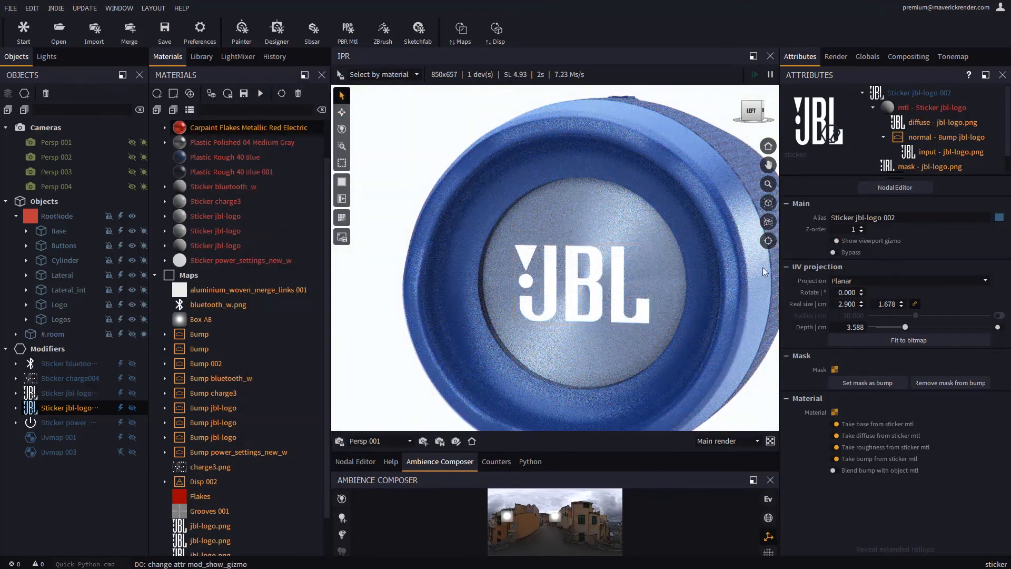
- Change the side disc JBL sticker's material type from standard to plastic
{"action": "scroll", "coordinate": [595, 275], "scroll_direction": "up", "scroll_amount": 5}
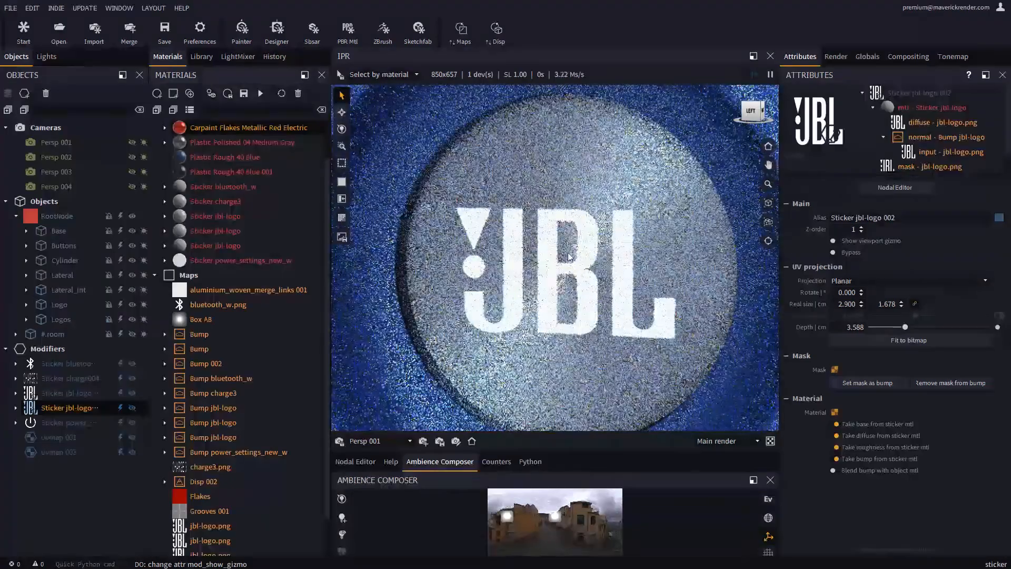
{"action": "left_click", "coordinate": [932, 108]}
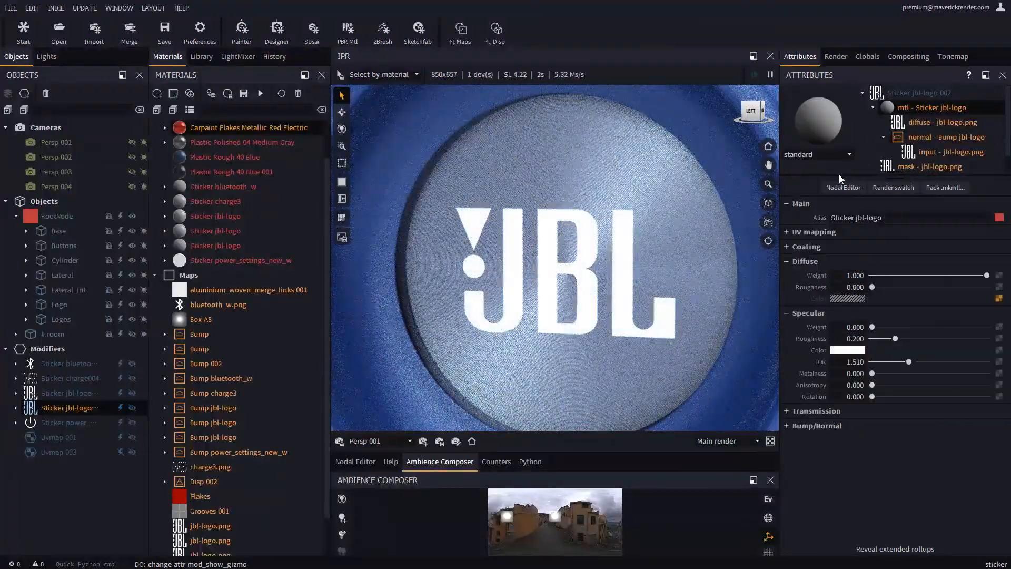
{"action": "left_click", "coordinate": [819, 156]}
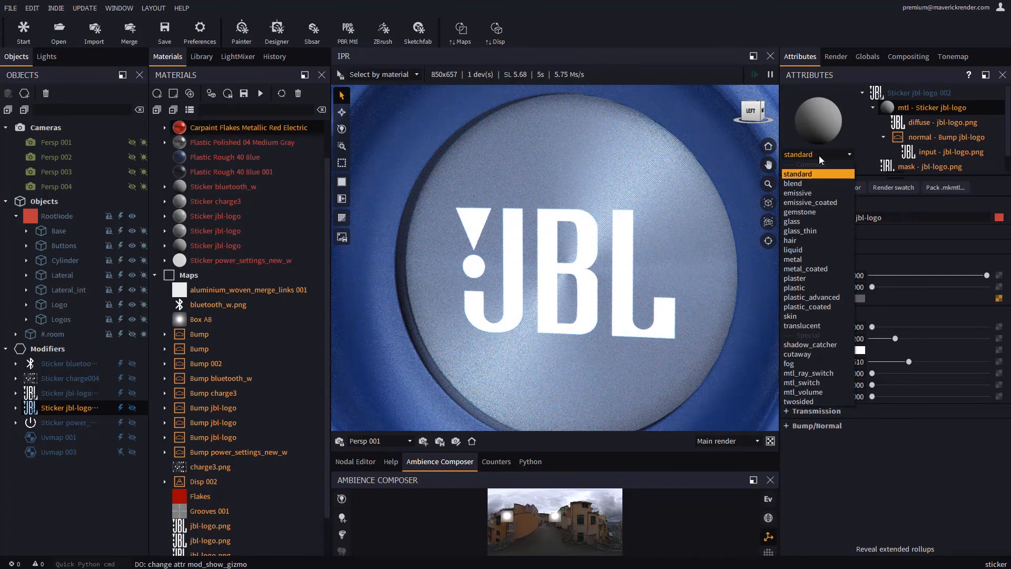
{"action": "left_click", "coordinate": [803, 288]}
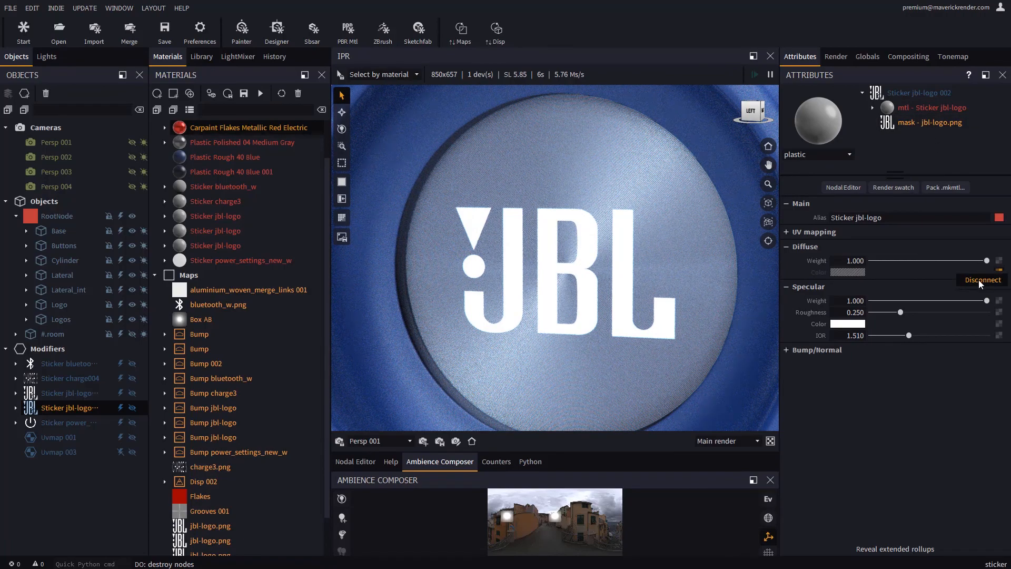
- Disconnect the texture from the side disc sticker's diffuse color and apply the stored dark blue (H 154, S 168, V 100)
{"action": "left_click", "coordinate": [980, 280]}
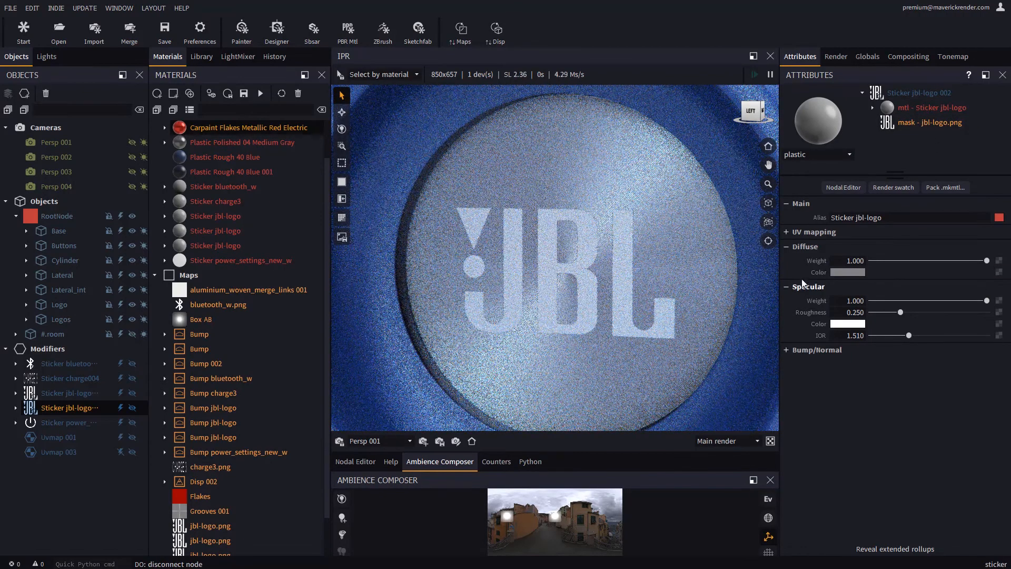
{"action": "left_click", "coordinate": [848, 273]}
{"action": "left_click", "coordinate": [837, 436]}
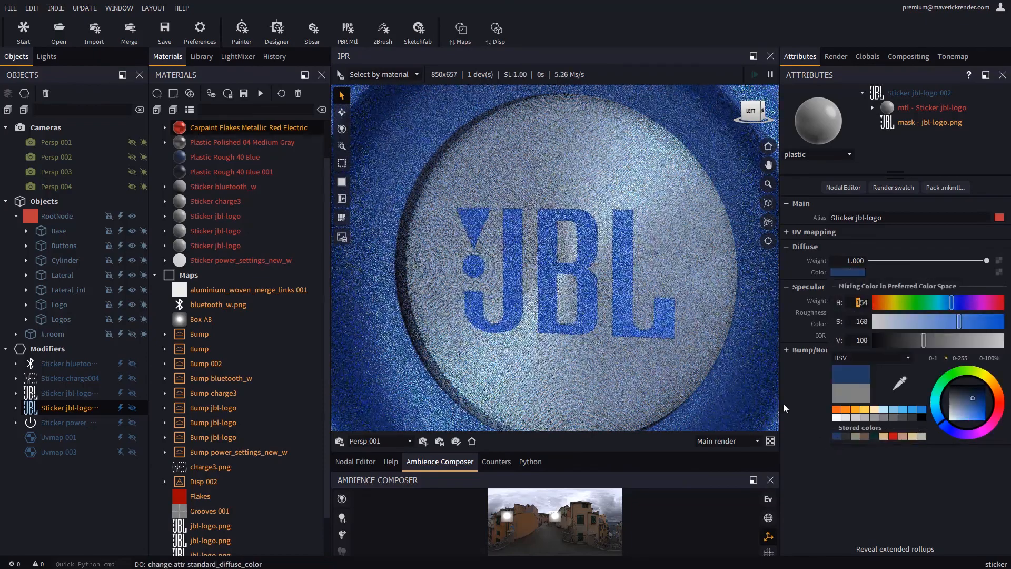
- Desaturate and darken the side disc JBL sticker's diffuse color with V at 84, and set its specular roughness to 0.174
{"action": "left_click", "coordinate": [925, 321]}
{"action": "middle_click_drag", "start_coordinate": [643, 298], "coordinate": [599, 296]}
{"action": "left_click", "coordinate": [856, 273]}
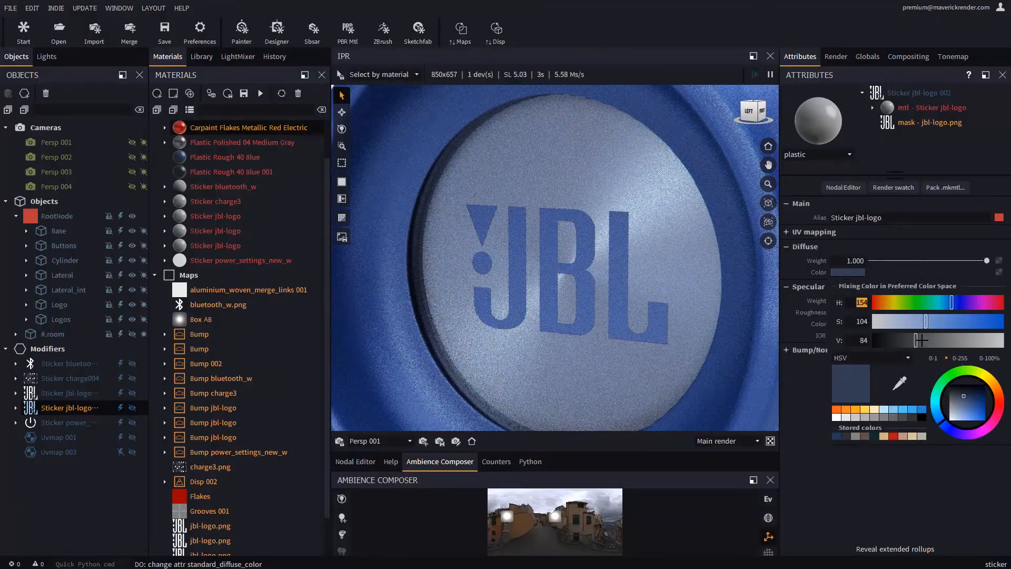
{"action": "left_click", "coordinate": [911, 322]}
{"action": "left_click", "coordinate": [844, 453]}
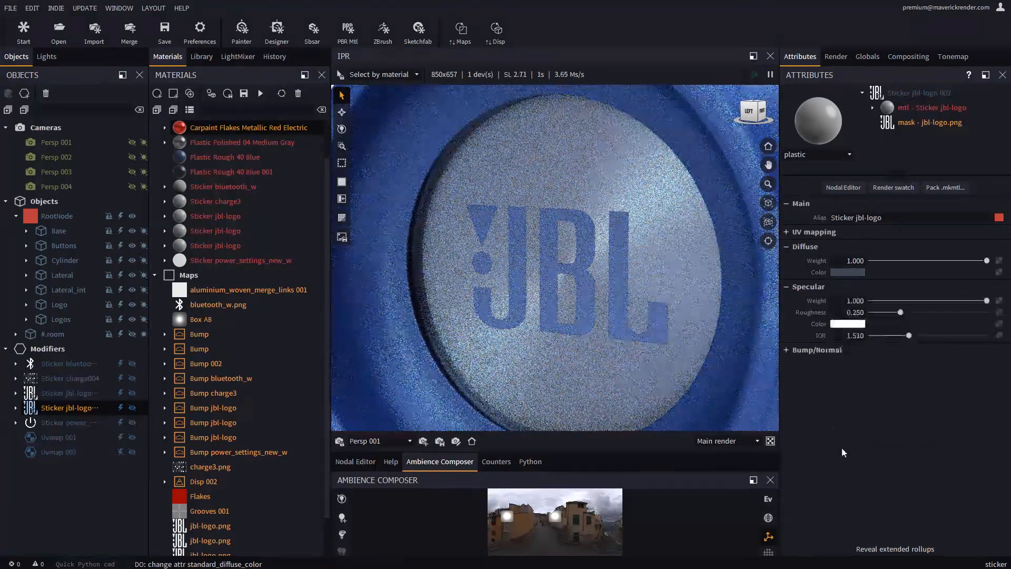
{"action": "middle_click_drag", "start_coordinate": [587, 278], "coordinate": [575, 274]}
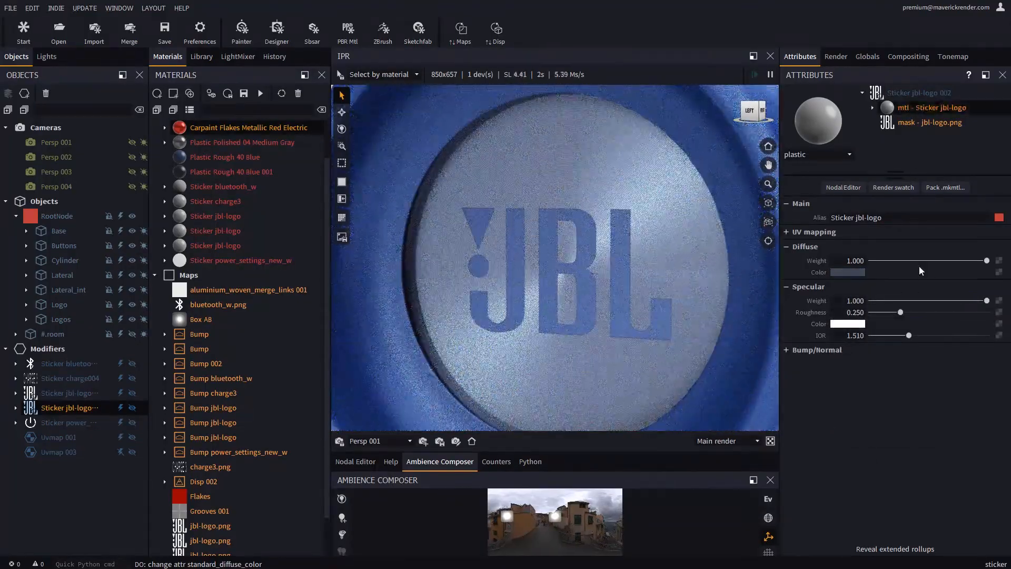
{"action": "left_click_drag", "start_coordinate": [901, 312], "coordinate": [893, 311]}
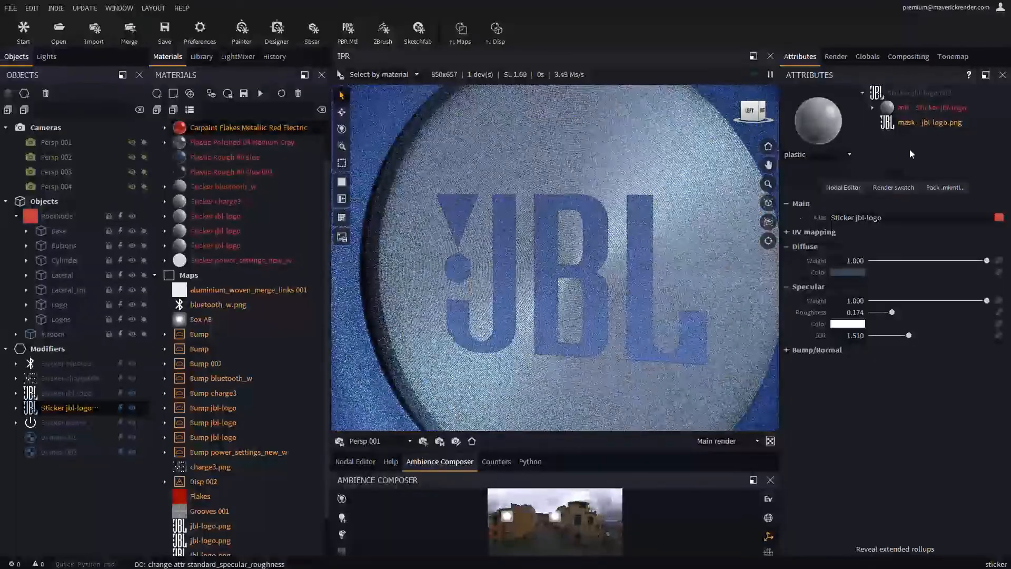
- Set the pixel blur radius of the side disc sticker's bump input texture jbl-logo.png to 3.120 px
{"action": "double_click", "coordinate": [911, 109]}
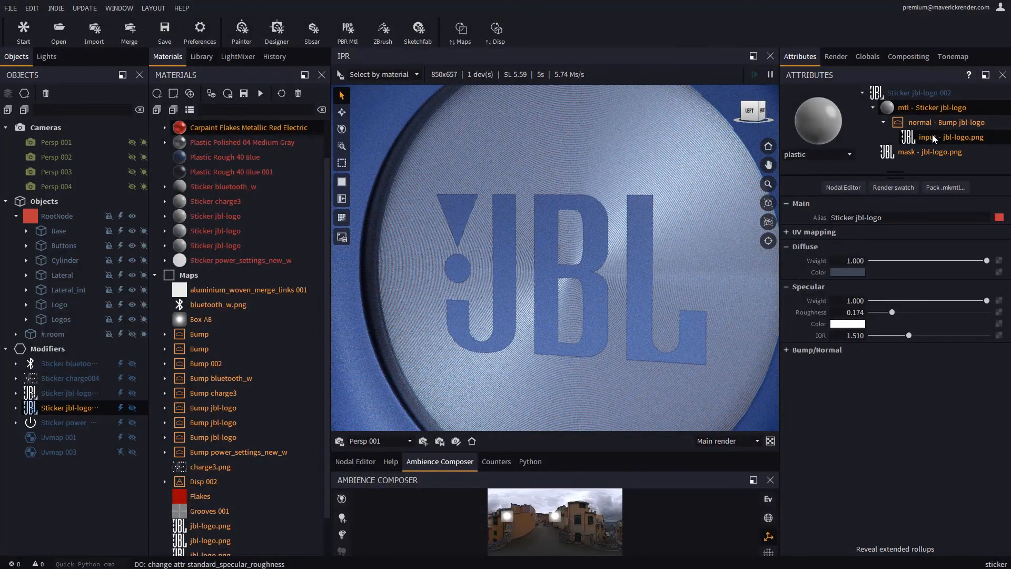
{"action": "left_click", "coordinate": [932, 136]}
{"action": "scroll", "coordinate": [660, 350], "scroll_direction": "up", "scroll_amount": 2}
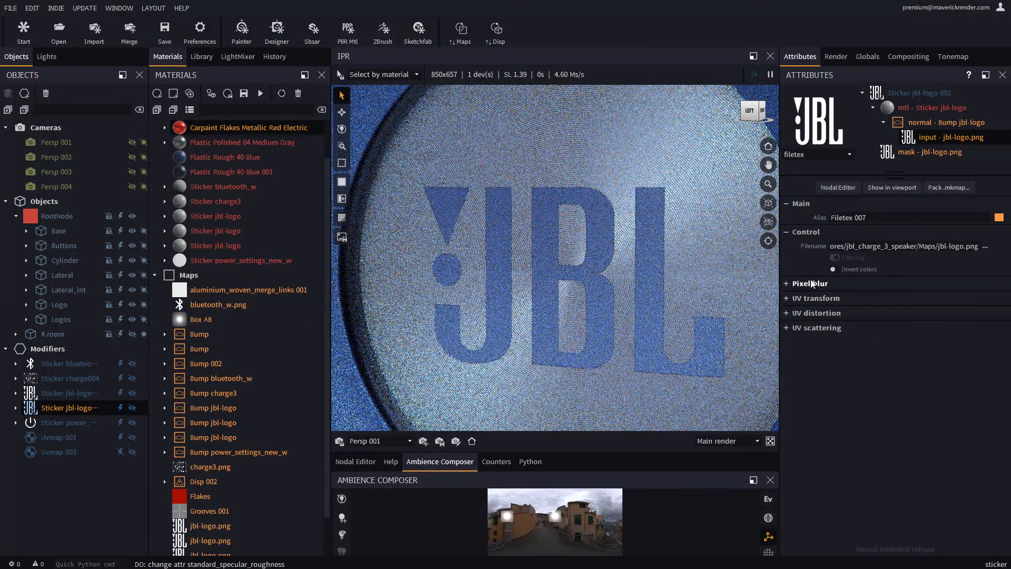
{"action": "left_click", "coordinate": [810, 283]}
{"action": "left_click", "coordinate": [949, 344]}
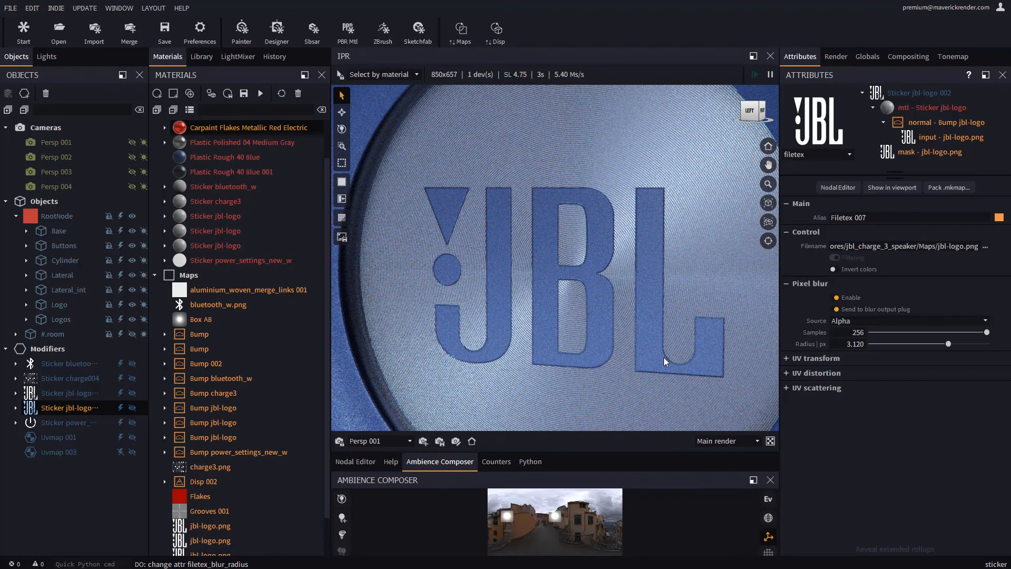
- Turn off taking roughness from the sticker material for the side disc JBL sticker and set its bump strength to 0.183
{"action": "left_click", "coordinate": [909, 95]}
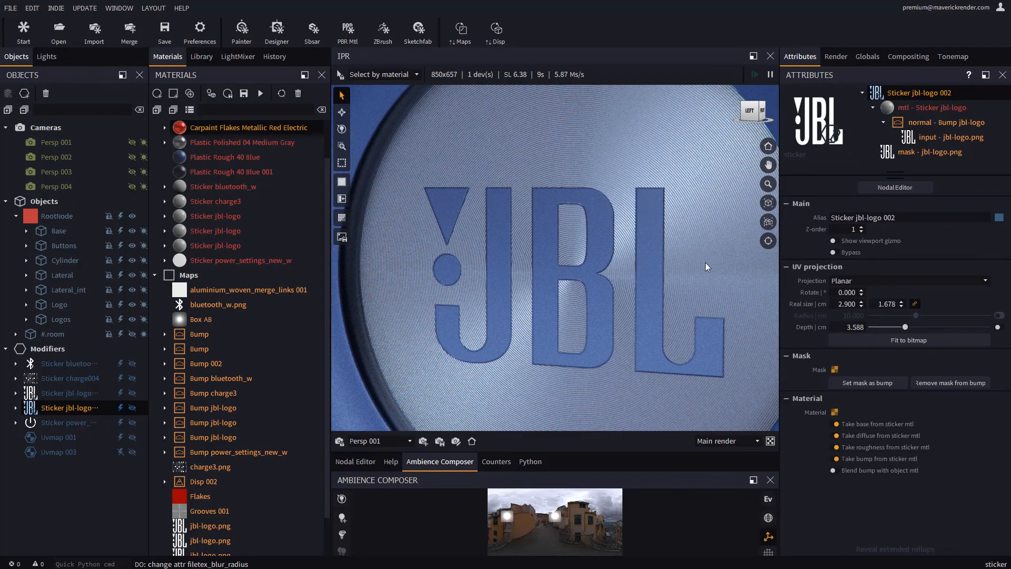
{"action": "left_click", "coordinate": [837, 448]}
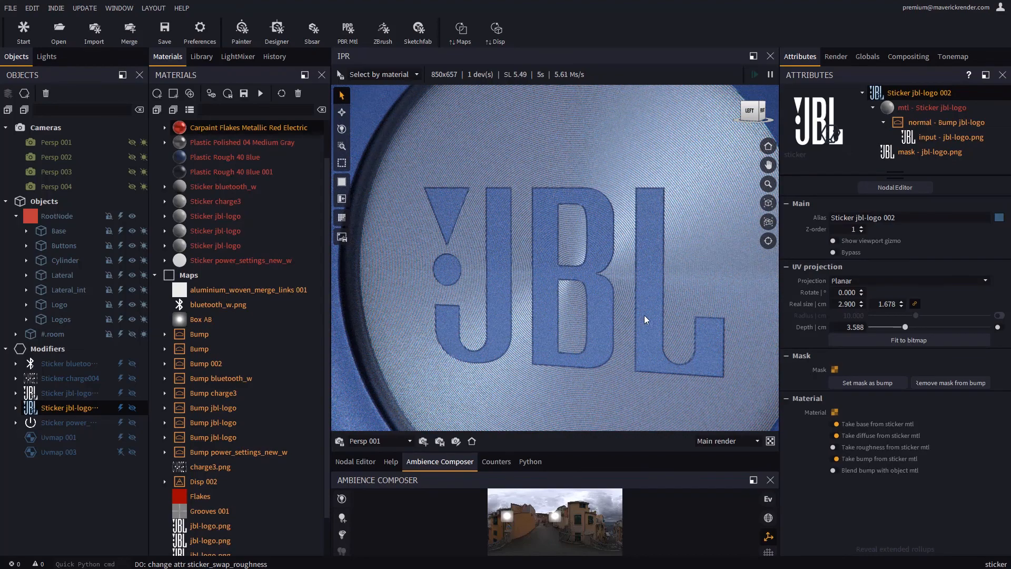
{"action": "left_click", "coordinate": [943, 123]}
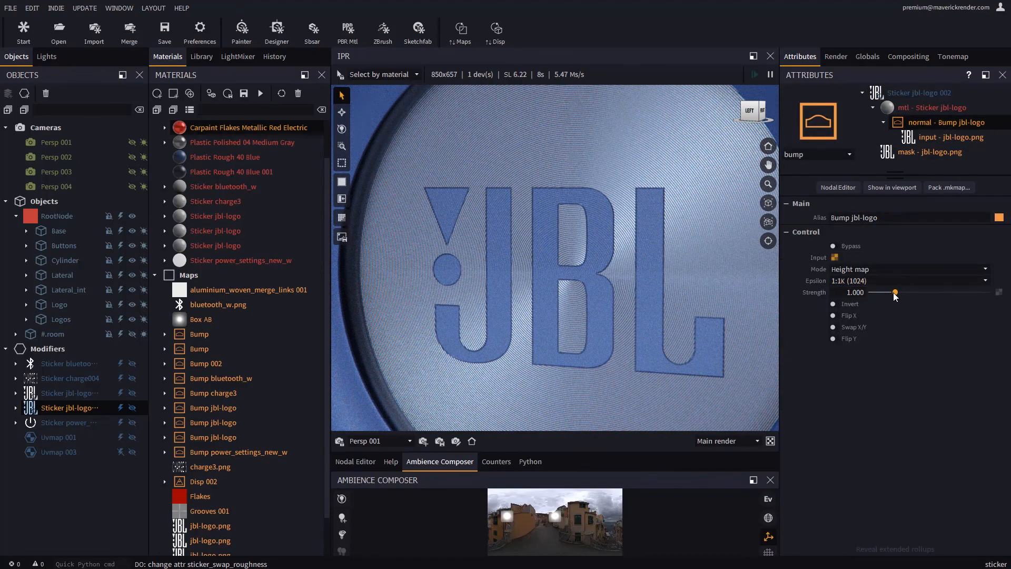
{"action": "left_click_drag", "start_coordinate": [895, 293], "coordinate": [876, 296]}
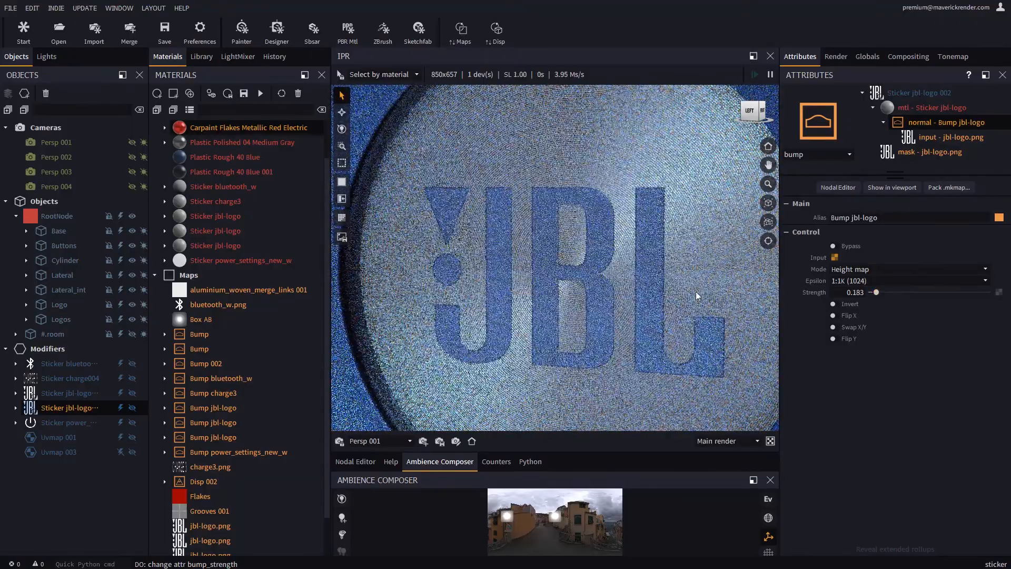
- Duplicate the side disc JBL sticker, place the copy on the speaker's opposite side disc and accept the placement
{"action": "scroll", "coordinate": [616, 290], "scroll_direction": "down", "scroll_amount": 5}
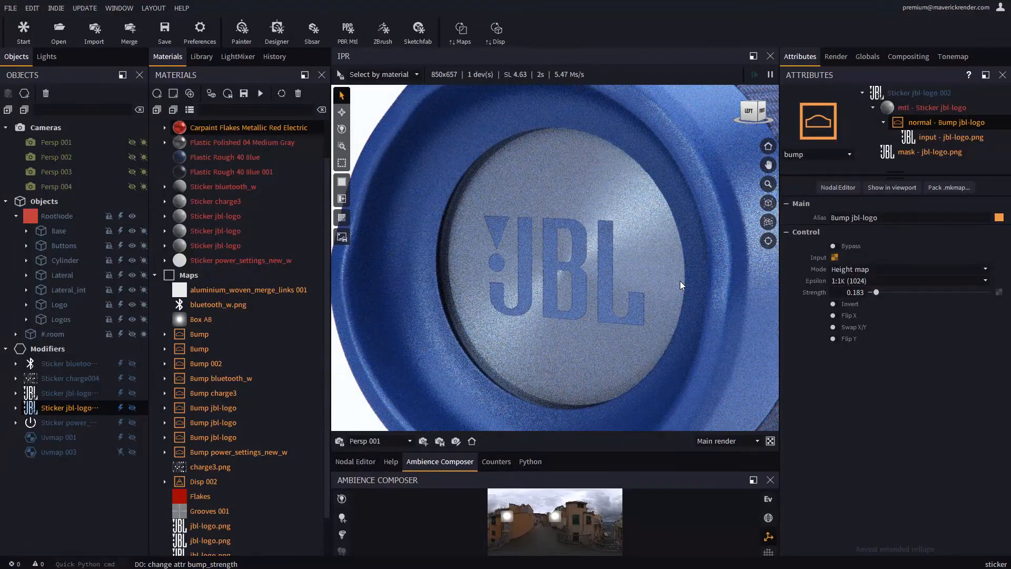
{"action": "left_click_drag", "start_coordinate": [681, 280], "coordinate": [580, 232]}
{"action": "scroll", "coordinate": [579, 232], "scroll_direction": "up", "scroll_amount": 5}
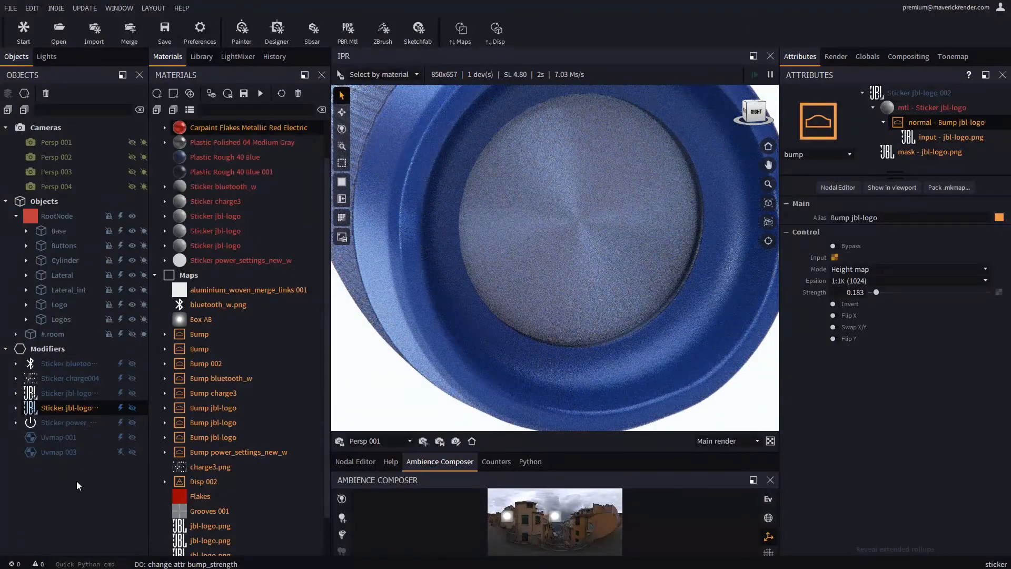
{"action": "left_click", "coordinate": [62, 409]}
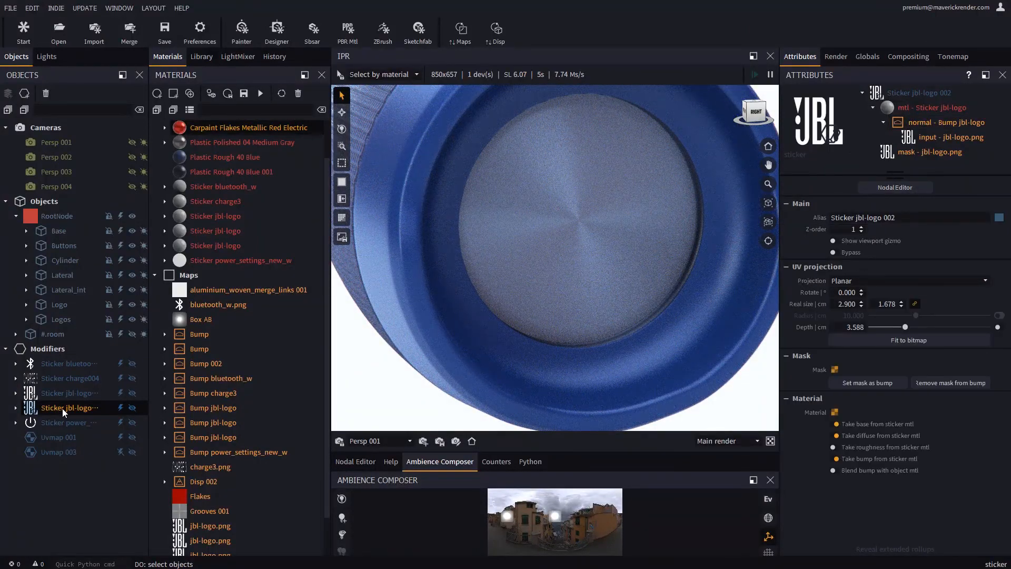
{"action": "right_click", "coordinate": [62, 408]}
{"action": "left_click", "coordinate": [105, 525]}
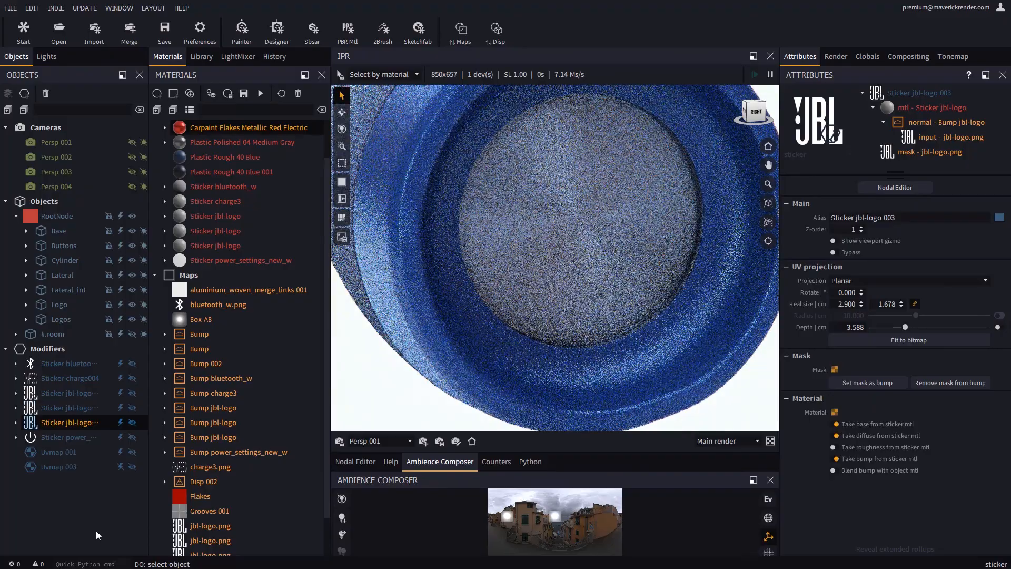
{"action": "left_click_drag", "start_coordinate": [70, 424], "coordinate": [571, 231]}
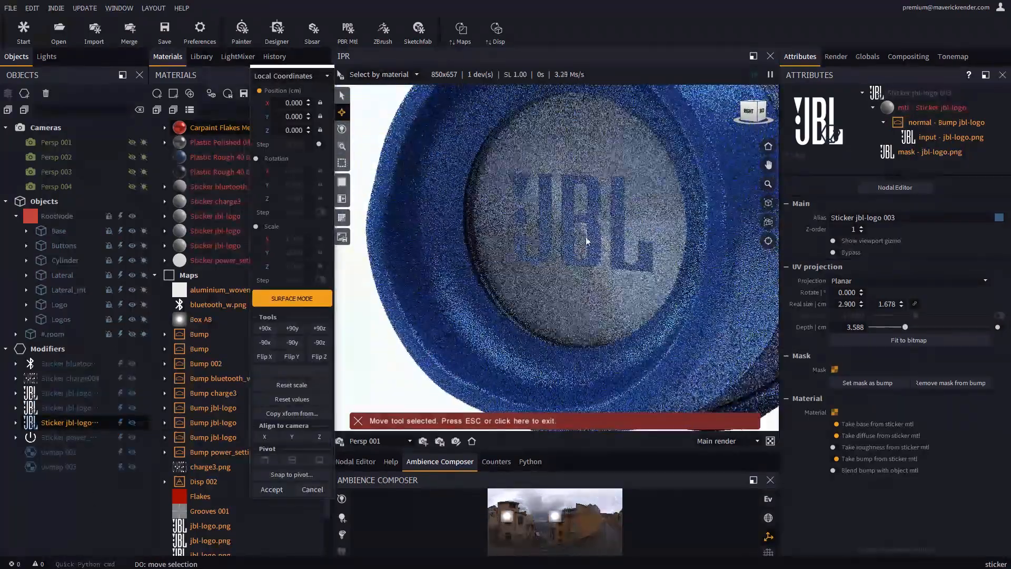
{"action": "left_click", "coordinate": [272, 489]}
- Add Circles.png from the Maps folder to the raised base below the speaker's front logo as a sticker modifier
{"action": "scroll", "coordinate": [584, 240], "scroll_direction": "down", "scroll_amount": 10}
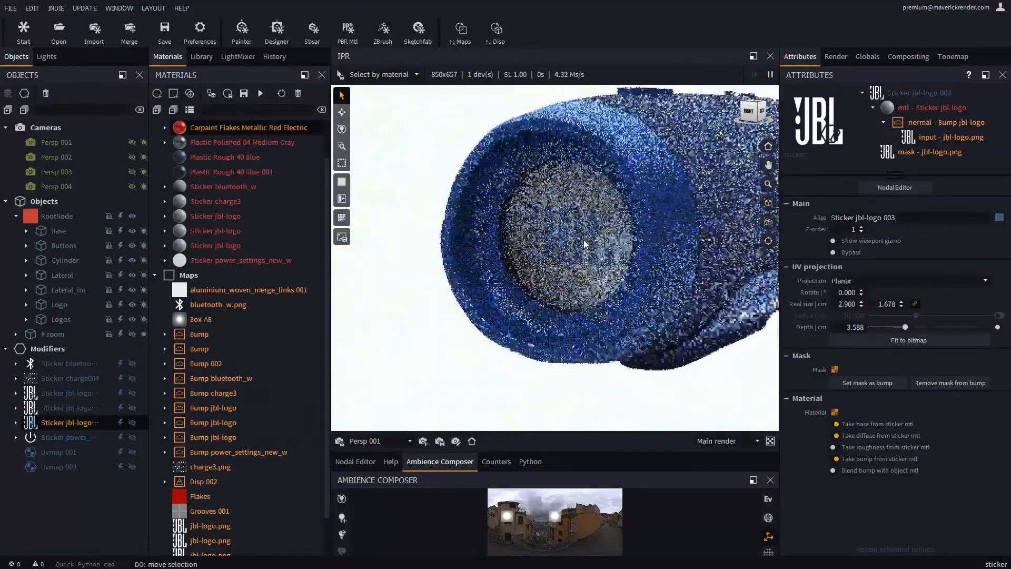
{"action": "middle_click_drag", "start_coordinate": [505, 276], "coordinate": [590, 276]}
{"action": "middle_click_drag", "start_coordinate": [395, 276], "coordinate": [515, 271]}
{"action": "left_click", "coordinate": [254, 568]}
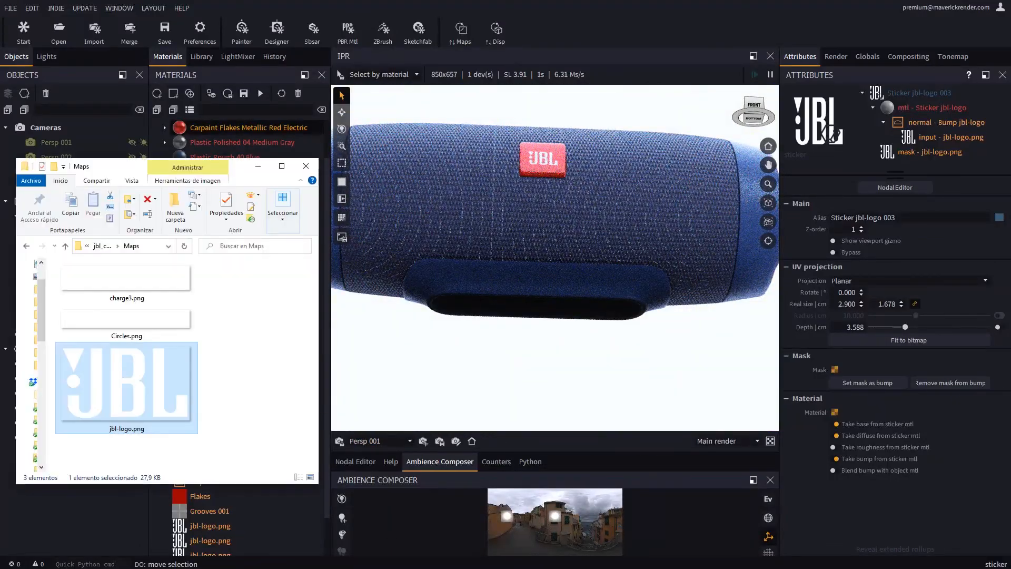
{"action": "left_click", "coordinate": [241, 349]}
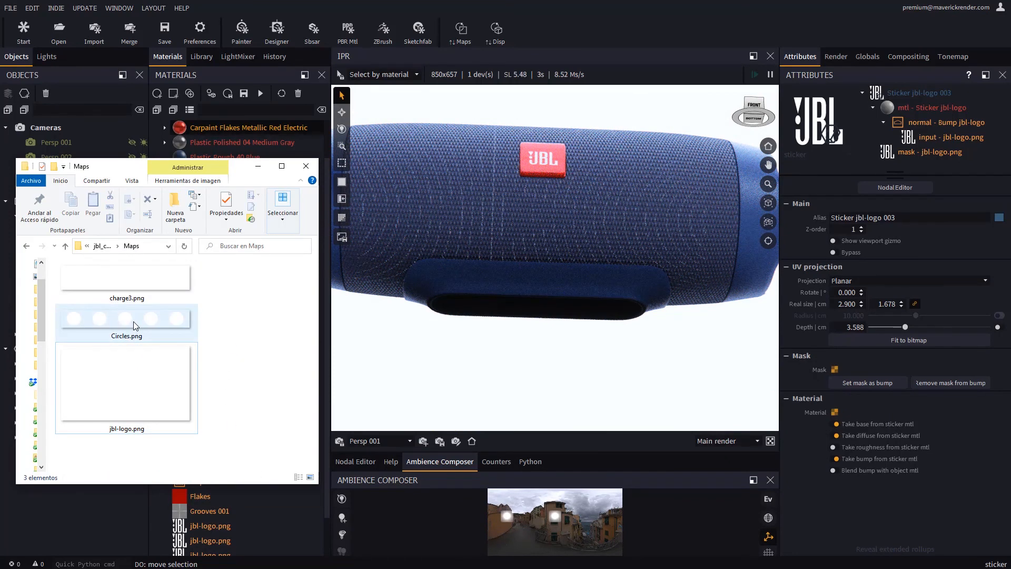
{"action": "left_click_drag", "start_coordinate": [135, 326], "coordinate": [546, 277]}
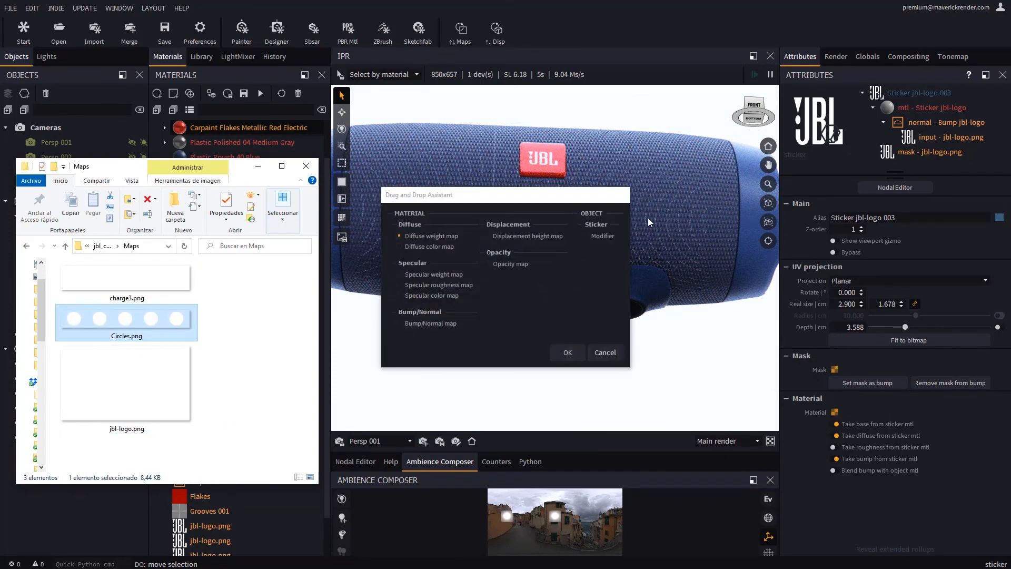
{"action": "left_click", "coordinate": [601, 235]}
{"action": "left_click", "coordinate": [567, 352]}
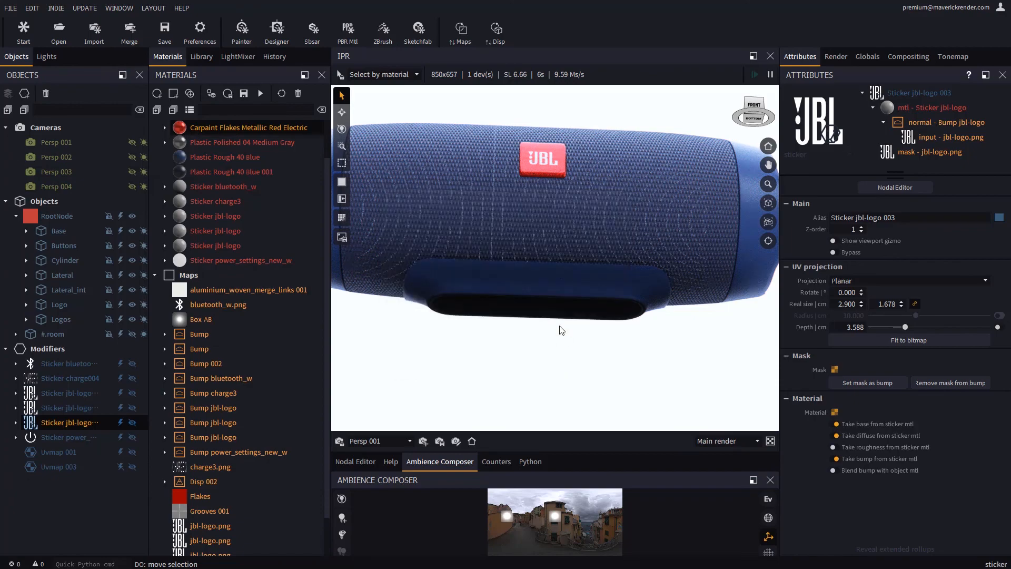
- Center the circles sticker on the base, scale it proportionally to 3.234 × 0.455 cm, accept the placement and hide its gizmo
{"action": "scroll", "coordinate": [538, 296], "scroll_direction": "up", "scroll_amount": 3}
{"action": "left_click_drag", "start_coordinate": [546, 295], "coordinate": [523, 287]}
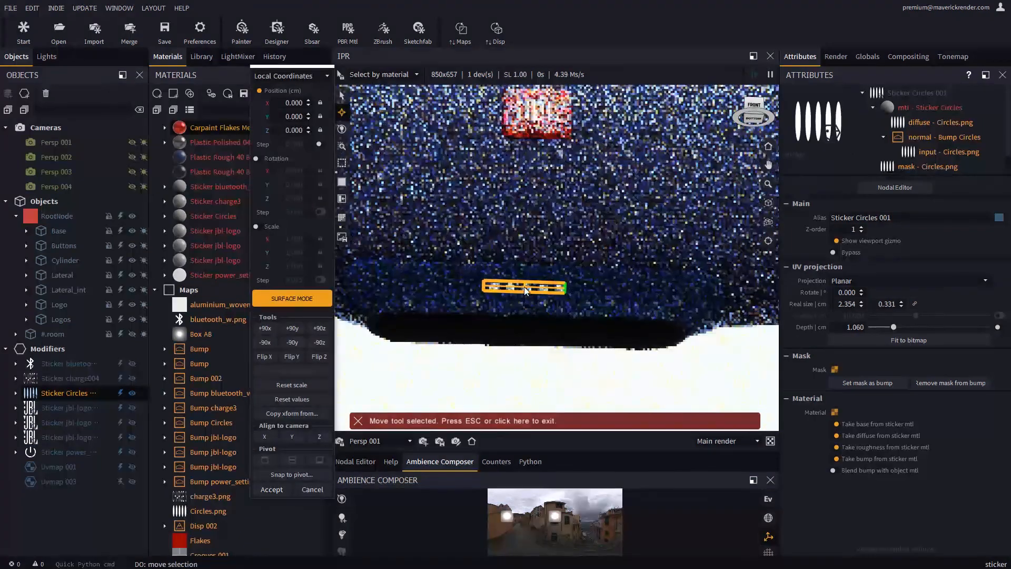
{"action": "left_click", "coordinate": [915, 304]}
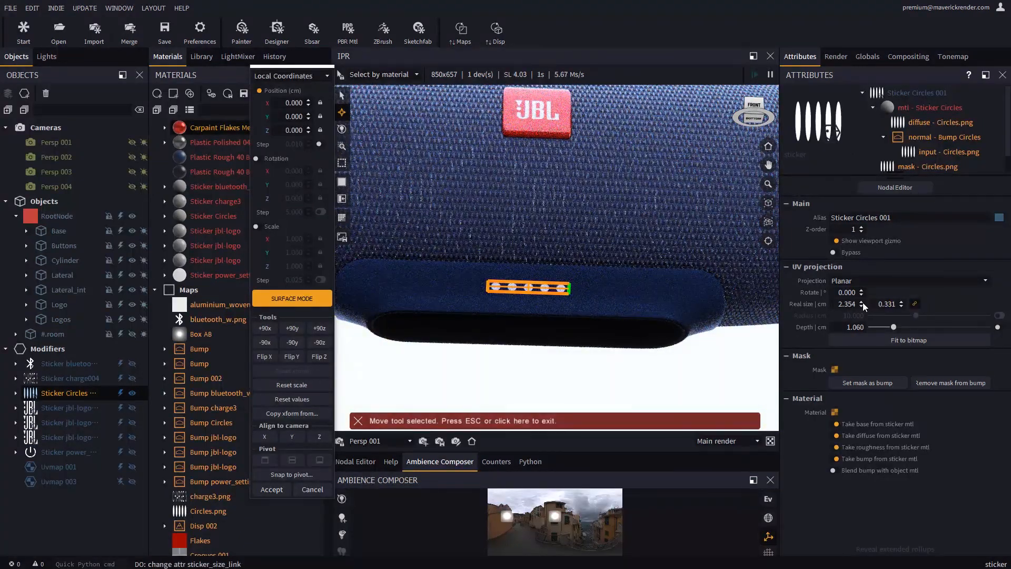
{"action": "left_click_drag", "start_coordinate": [862, 304], "coordinate": [862, 282]}
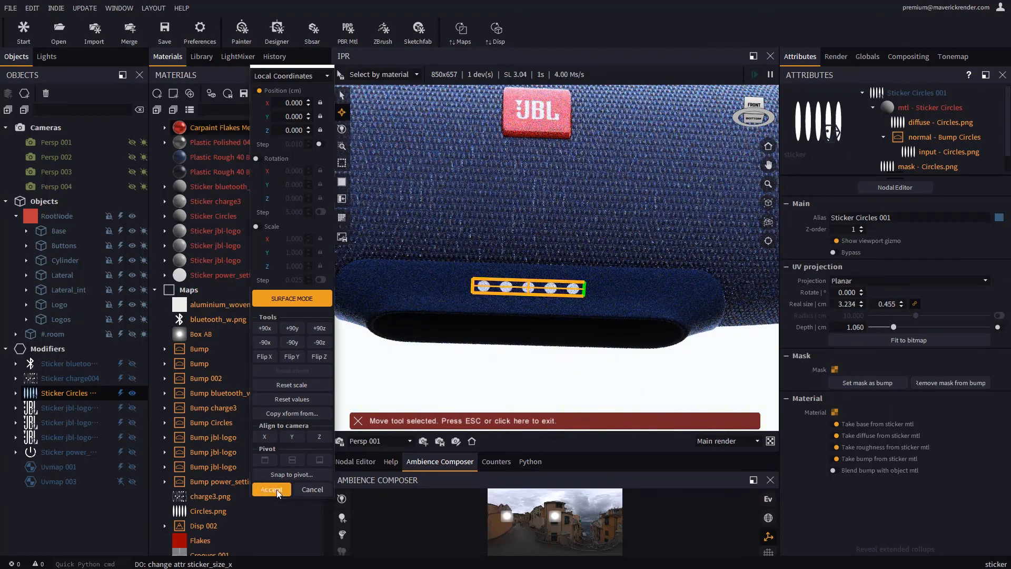
{"action": "left_click", "coordinate": [274, 488]}
{"action": "left_click", "coordinate": [837, 241]}
- Change the circles sticker's material type from standard to plastic
{"action": "left_click_drag", "start_coordinate": [585, 333], "coordinate": [517, 334], "text": "alt"}
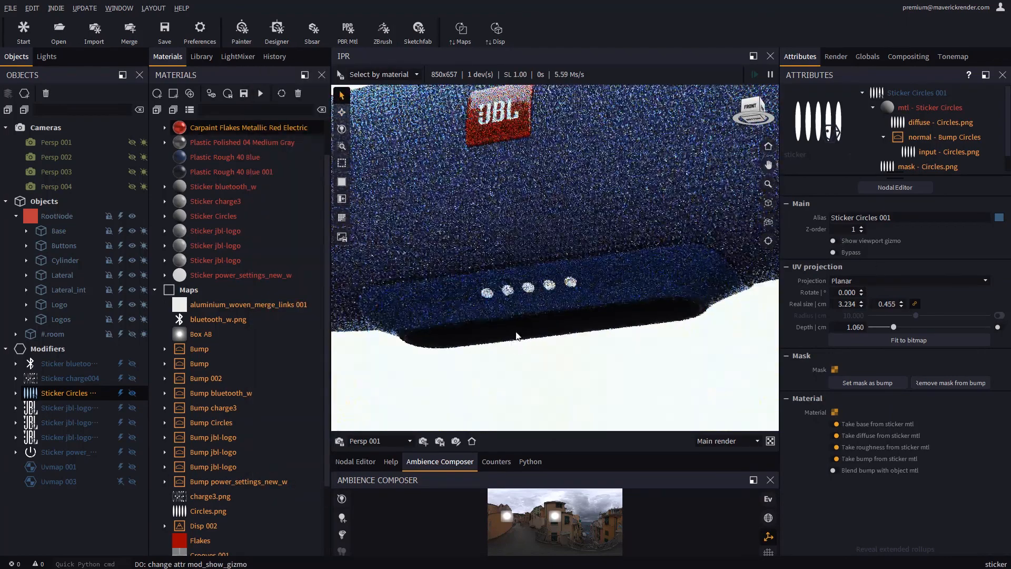
{"action": "scroll", "coordinate": [518, 332], "scroll_direction": "up", "scroll_amount": 6}
{"action": "middle_click_drag", "start_coordinate": [548, 303], "coordinate": [569, 287], "text": "alt"}
{"action": "left_click", "coordinate": [931, 107]}
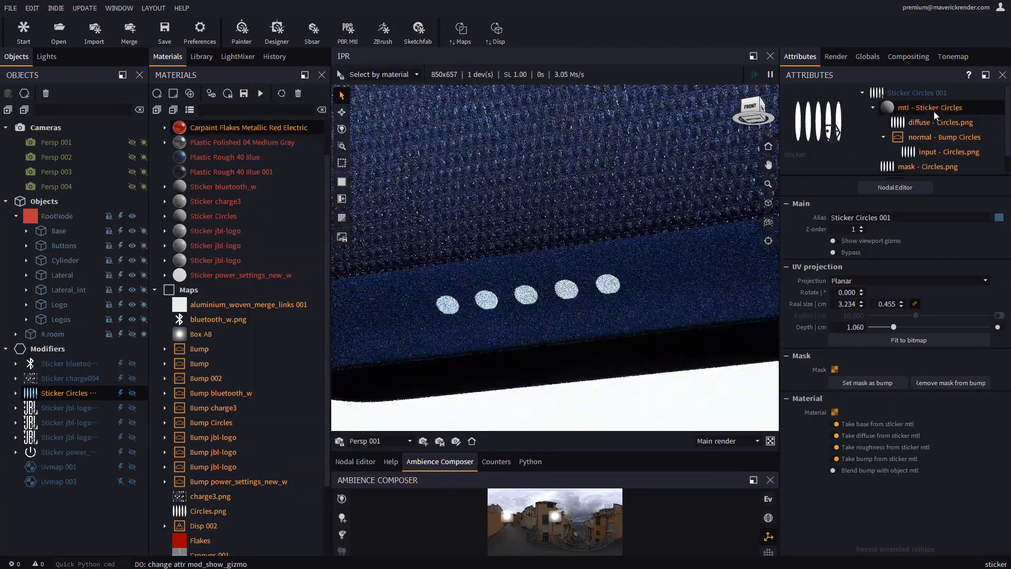
{"action": "left_click", "coordinate": [820, 153]}
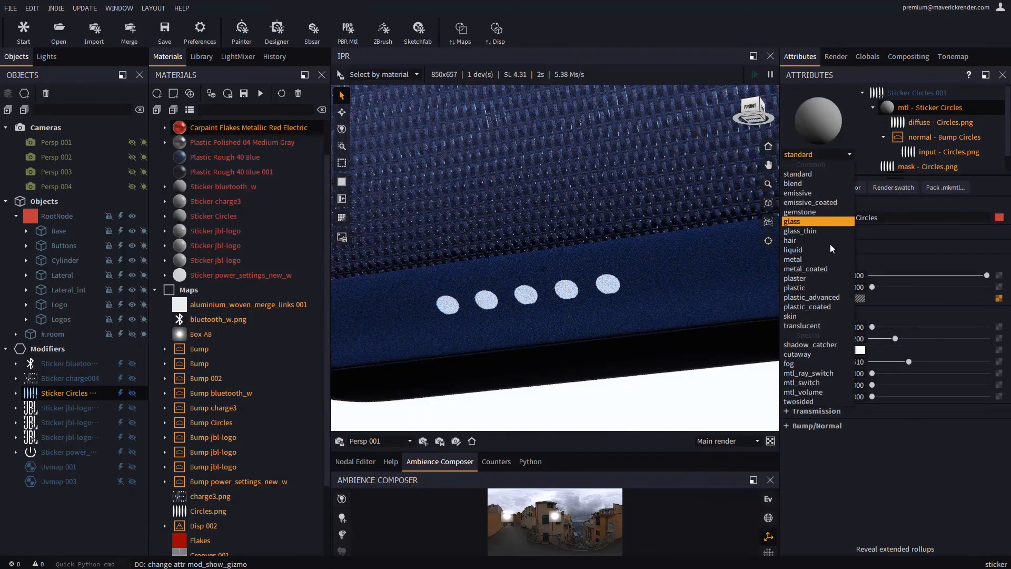
{"action": "left_click", "coordinate": [807, 289]}
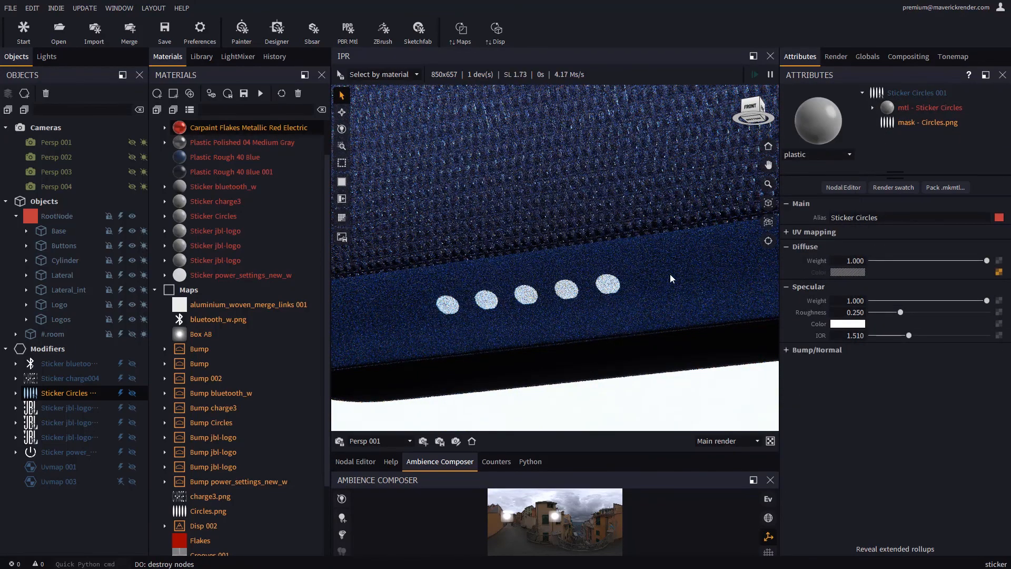
- Increase the circles sticker's projection depth to 4.954 cm
{"action": "left_click_drag", "start_coordinate": [531, 297], "coordinate": [536, 287], "text": "alt"}
{"action": "scroll", "coordinate": [546, 329], "scroll_direction": "up", "scroll_amount": 4}
{"action": "left_click_drag", "start_coordinate": [546, 329], "coordinate": [554, 304], "text": "alt"}
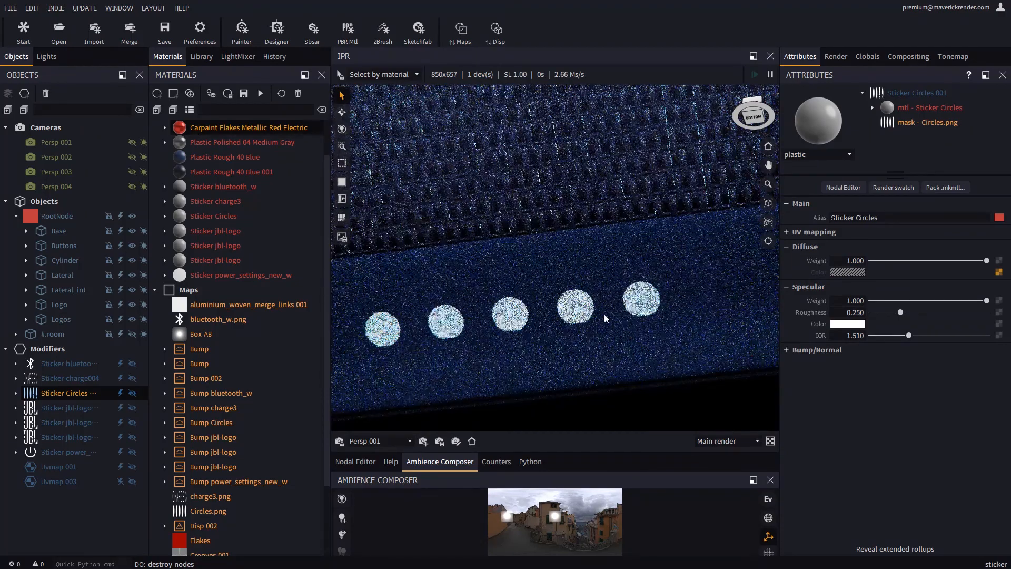
{"action": "left_click", "coordinate": [919, 94]}
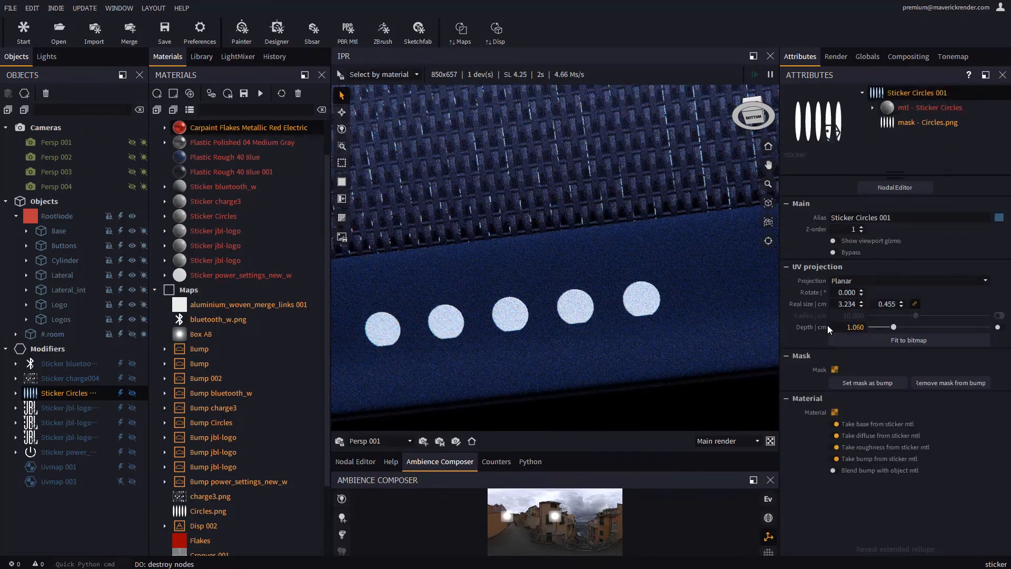
{"action": "mouse_move", "coordinate": [896, 330]}
{"action": "left_mouse_down"}
{"action": "mouse_move", "coordinate": [909, 330]}
{"action": "mouse_move", "coordinate": [887, 332]}
{"action": "mouse_move", "coordinate": [909, 330]}
{"action": "left_mouse_up"}
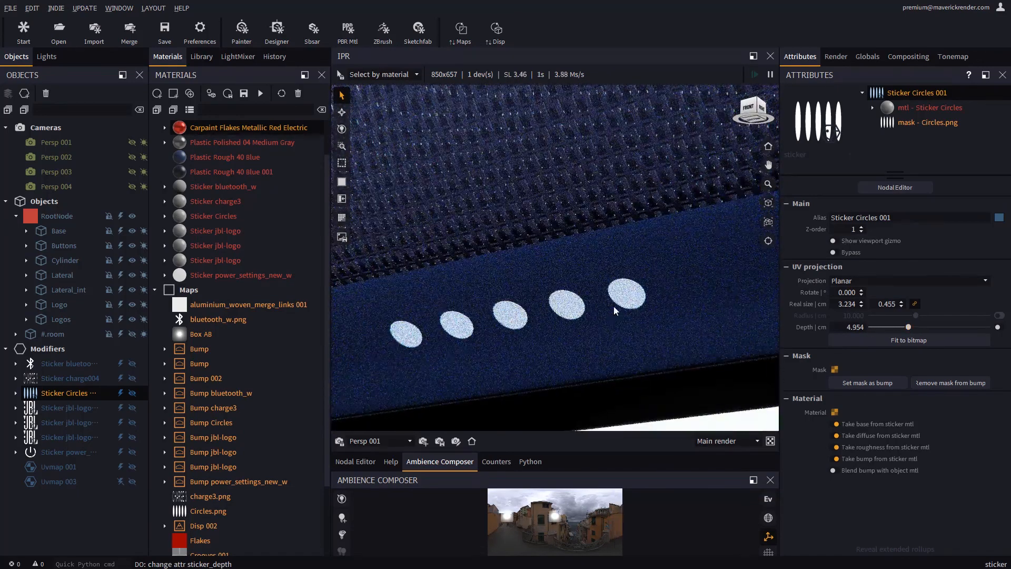
- Set the pixel blur radius of the circles sticker's bump input texture Circles.png to 3.014 px
{"action": "left_click_drag", "start_coordinate": [615, 310], "coordinate": [653, 300], "text": "alt"}
{"action": "scroll", "coordinate": [638, 274], "scroll_direction": "up", "scroll_amount": 3}
{"action": "middle_click_drag", "start_coordinate": [636, 271], "coordinate": [612, 237], "text": "alt"}
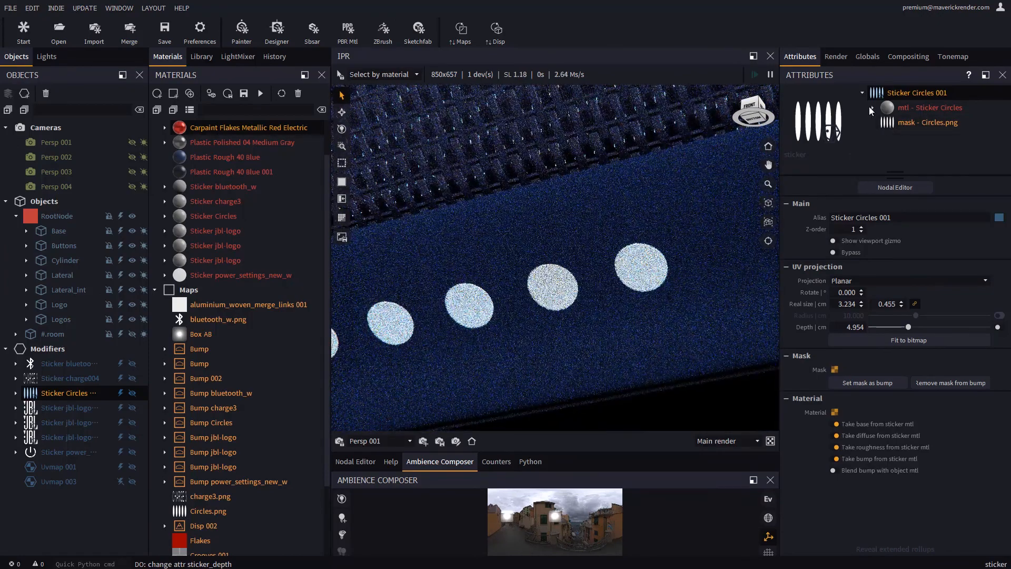
{"action": "left_click", "coordinate": [872, 108]}
{"action": "left_click", "coordinate": [941, 152]}
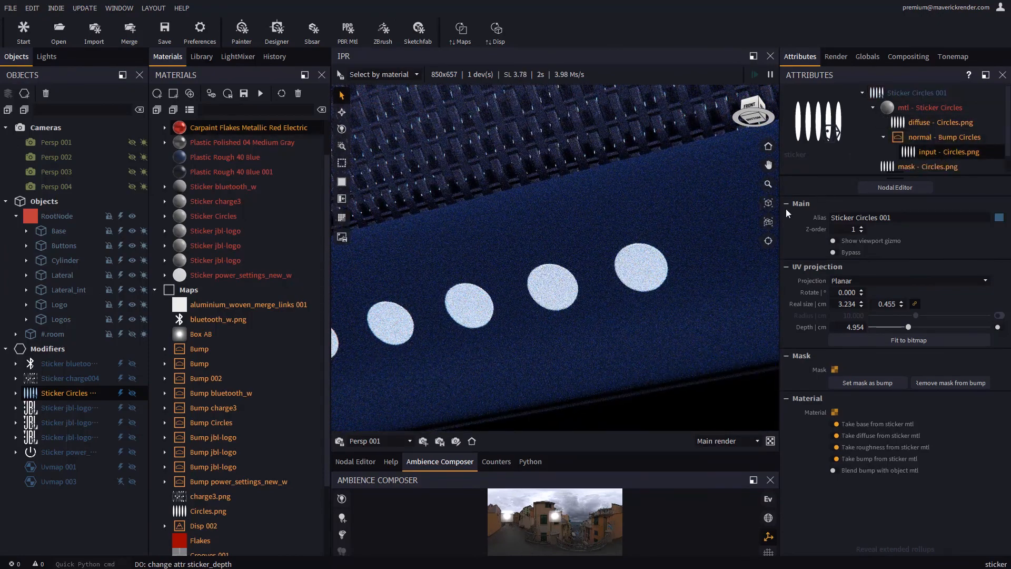
{"action": "left_click", "coordinate": [811, 284]}
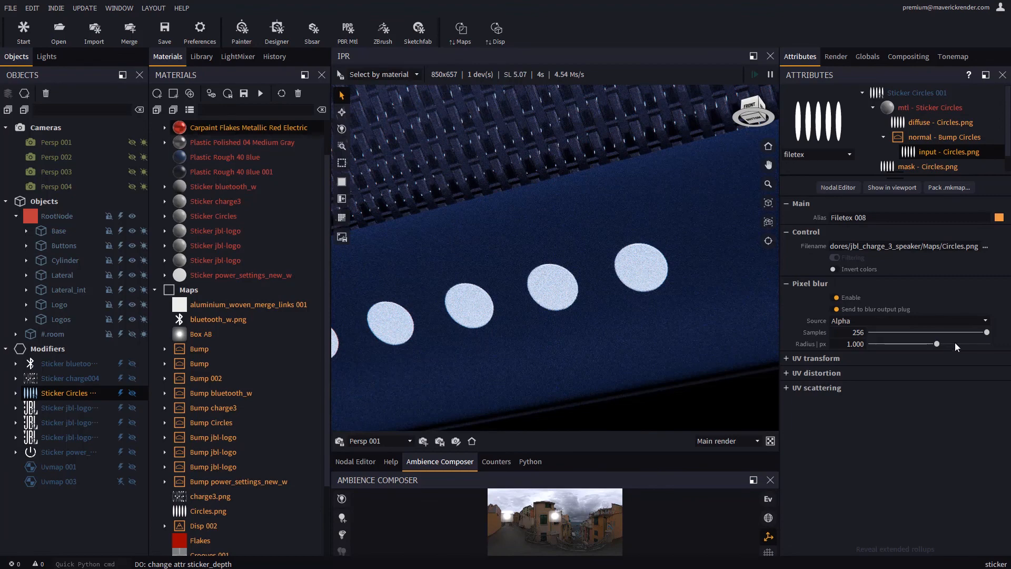
{"action": "left_click", "coordinate": [956, 343]}
{"action": "left_click", "coordinate": [948, 343]}
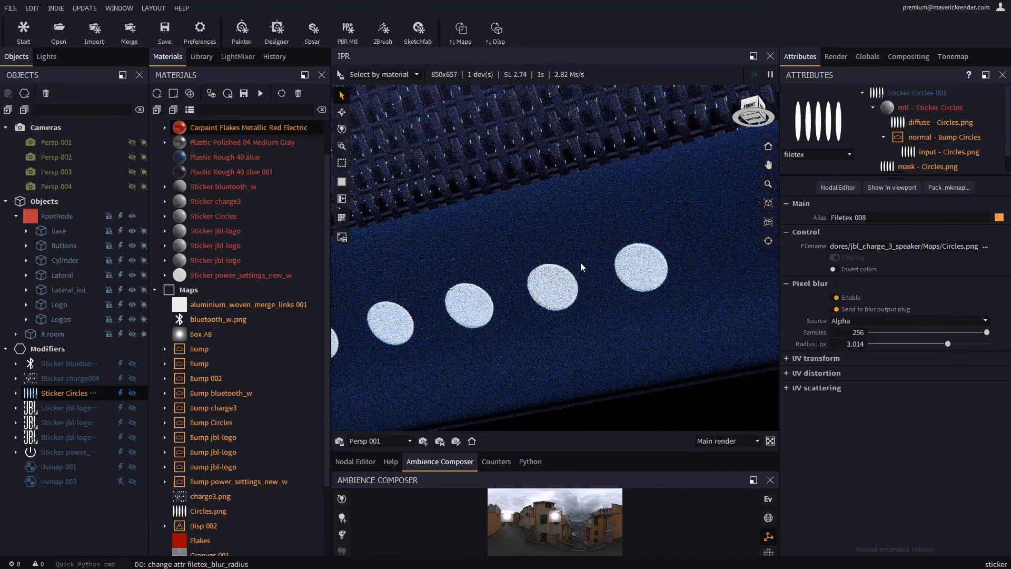
- Lower the diffuse weight of the Sticker Circles material to 0.674
{"action": "left_click", "coordinate": [921, 109]}
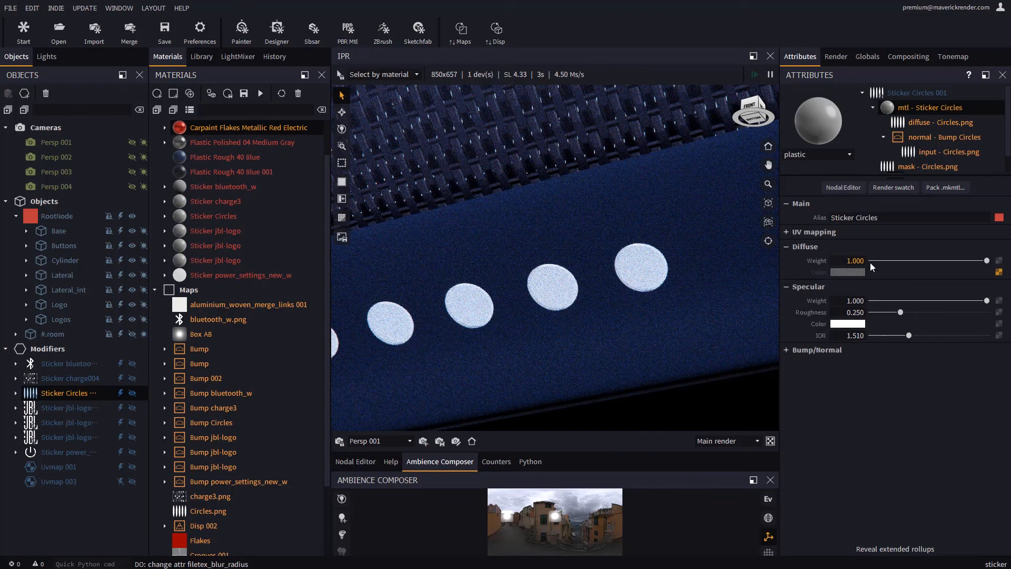
{"action": "left_click", "coordinate": [956, 261]}
{"action": "left_click_drag", "start_coordinate": [956, 260], "coordinate": [950, 262]}
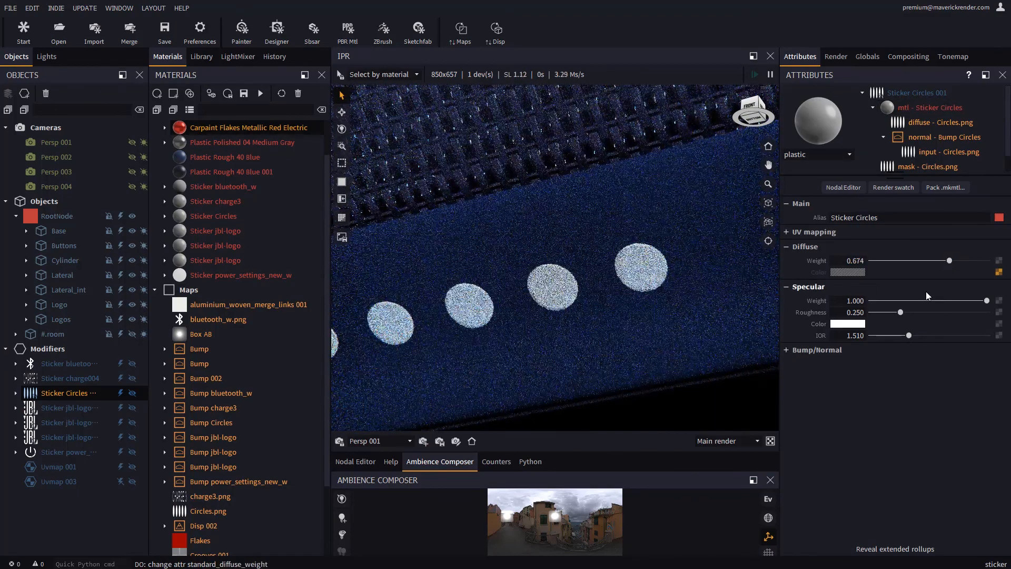
- Inspect the stickers on the whole speaker from several sides, including the JBL logo on the end cap
{"action": "scroll", "coordinate": [598, 286], "scroll_direction": "down", "scroll_amount": 12}
{"action": "left_click_drag", "start_coordinate": [603, 284], "coordinate": [577, 246], "text": "alt"}
{"action": "left_click_drag", "start_coordinate": [662, 244], "coordinate": [639, 269], "text": "alt"}
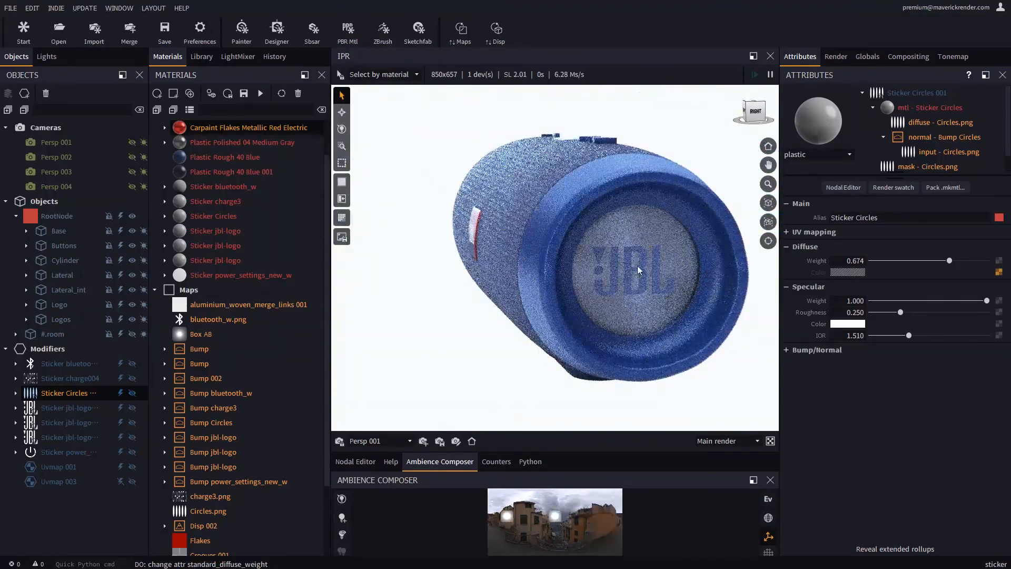
{"action": "left_click_drag", "start_coordinate": [533, 184], "coordinate": [578, 256], "text": "alt"}
{"action": "left_click_drag", "start_coordinate": [655, 285], "coordinate": [580, 286], "text": "alt"}
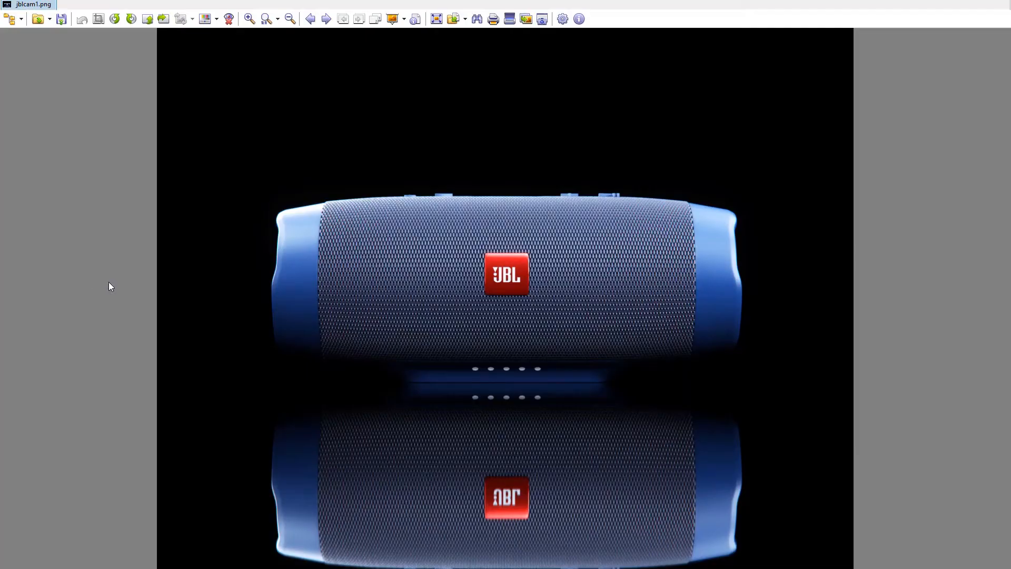
- In the image viewer, review the rendered speaker images from jblcam1.png through jblcam4.png and go back to the first one
{"action": "key", "text": "Right"}
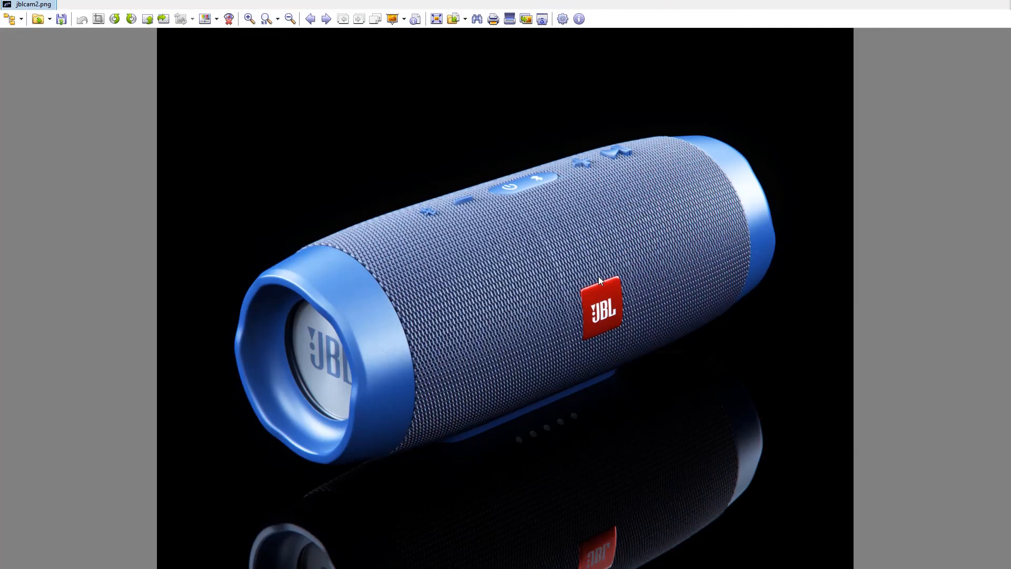
{"action": "key", "text": "Right"}
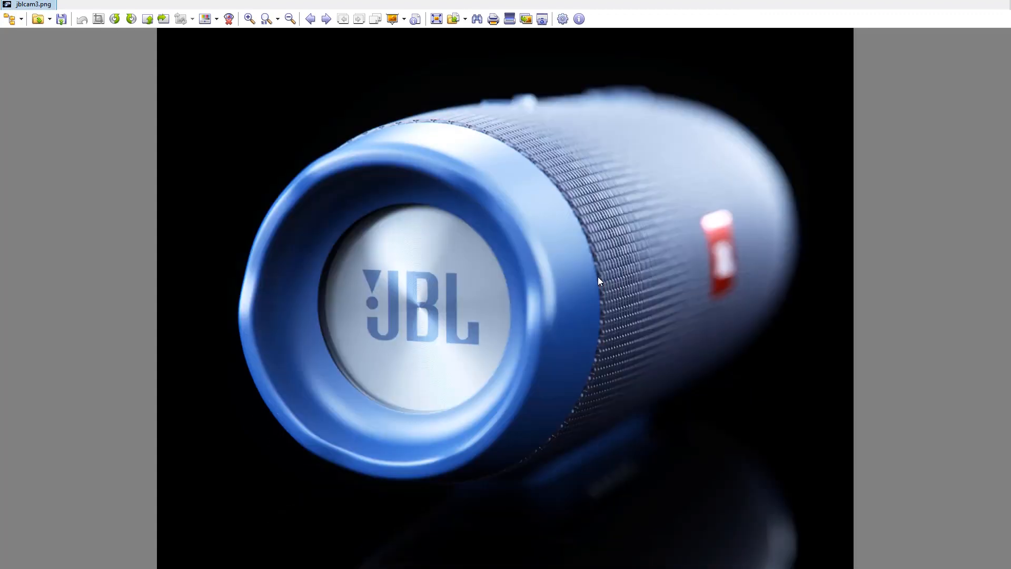
{"action": "key", "text": "Right"}
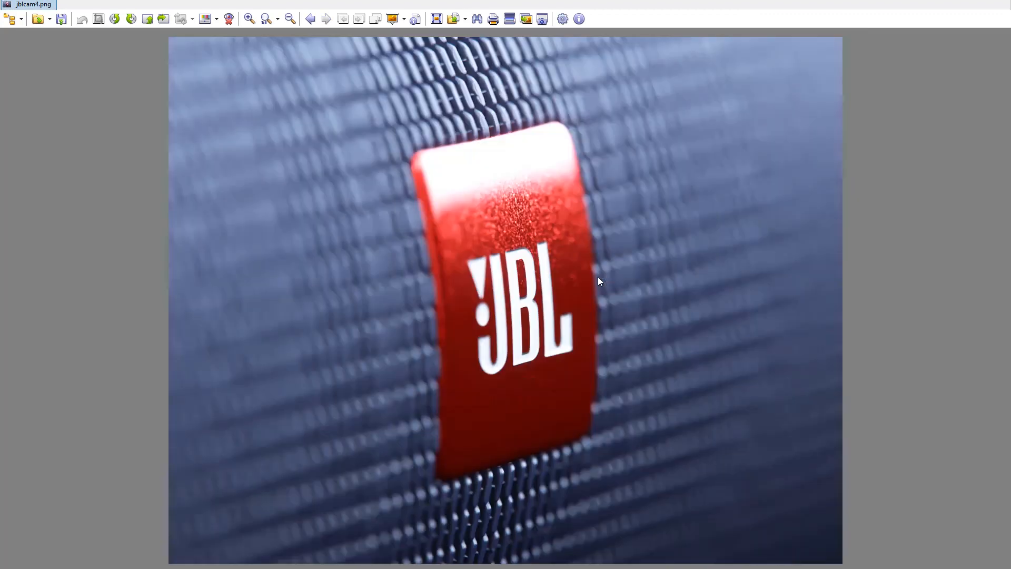
{"action": "key", "text": "Left"}
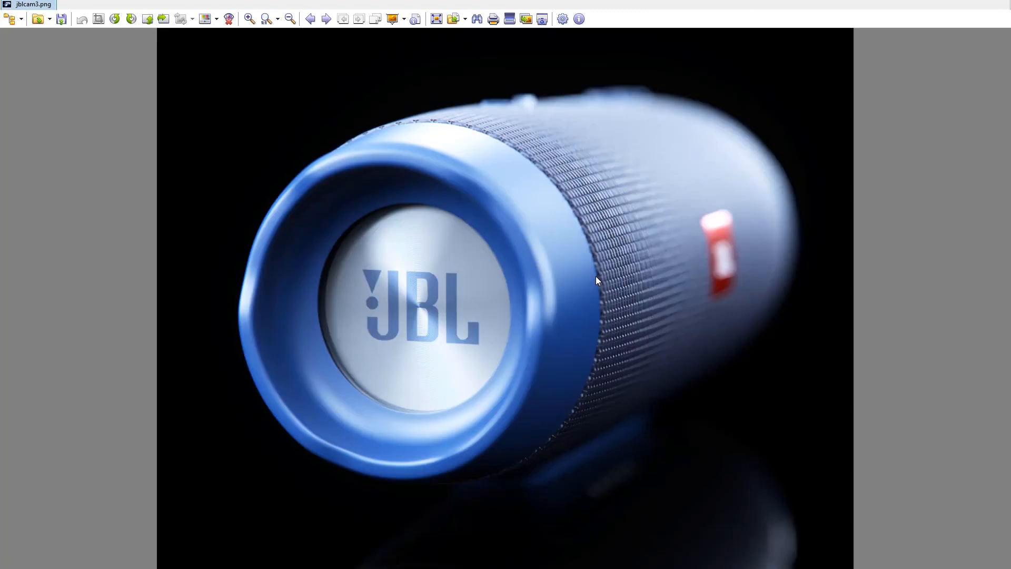
{"action": "key", "text": "Left"}
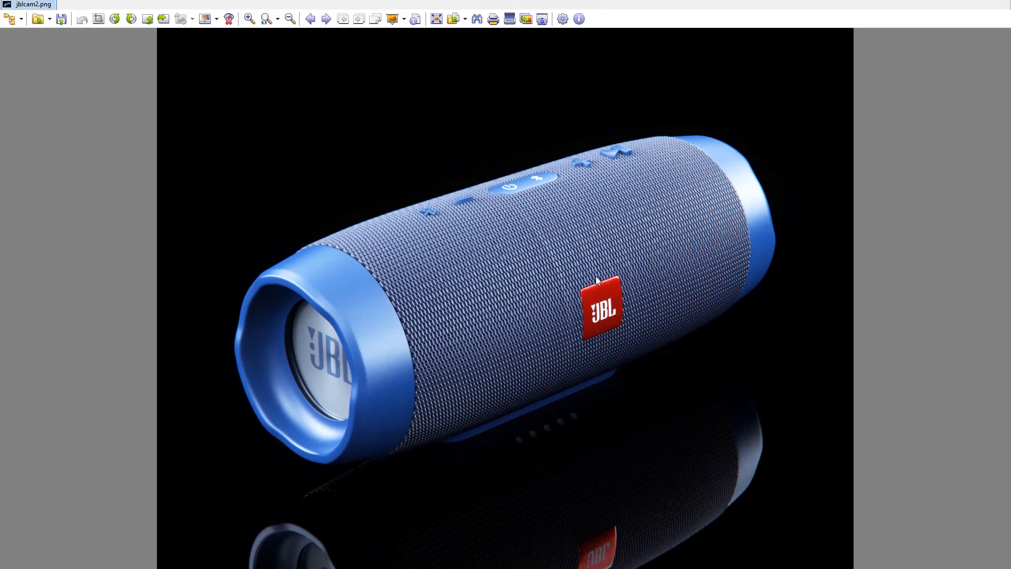
{"action": "key", "text": "Left"}
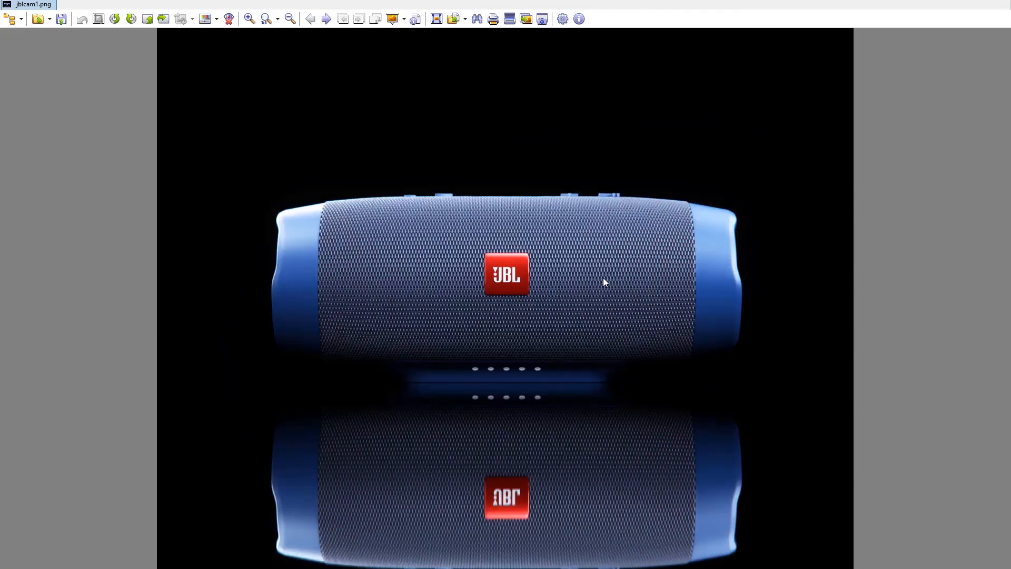